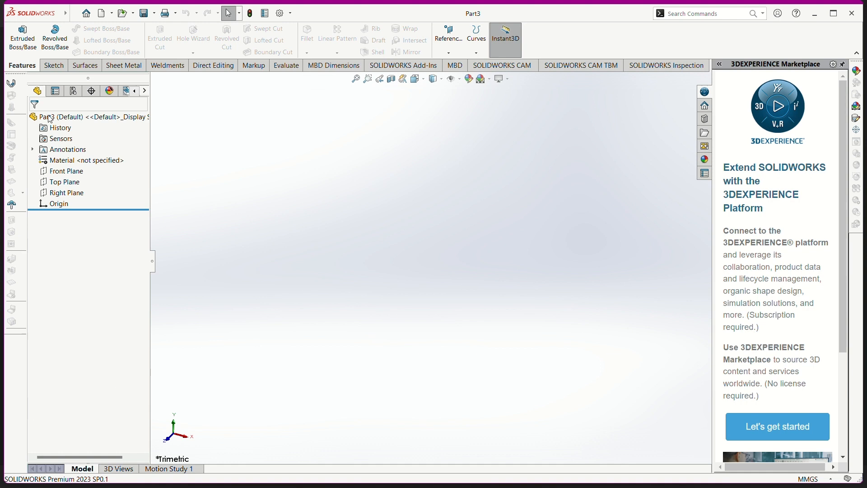
- Select the Front Plane, view it face-on, and consult the MOUNTING BRACKET 2.jpeg drawing for the profile
click(61, 171)
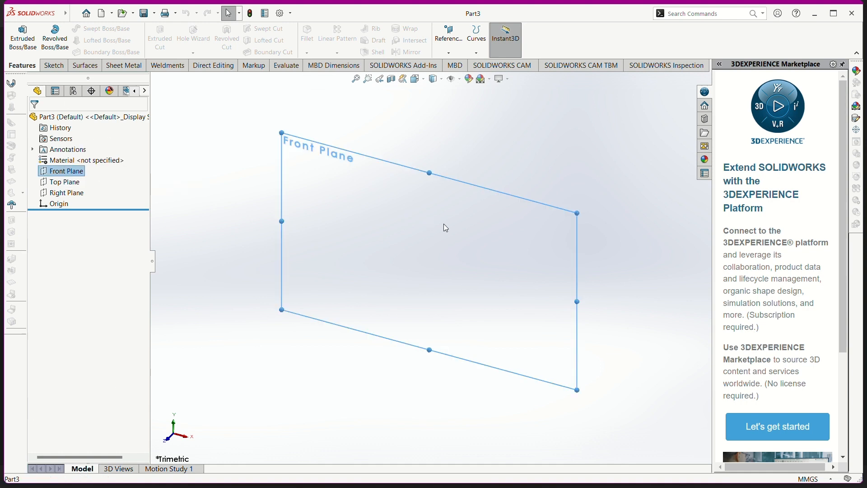
key(ctrl+8)
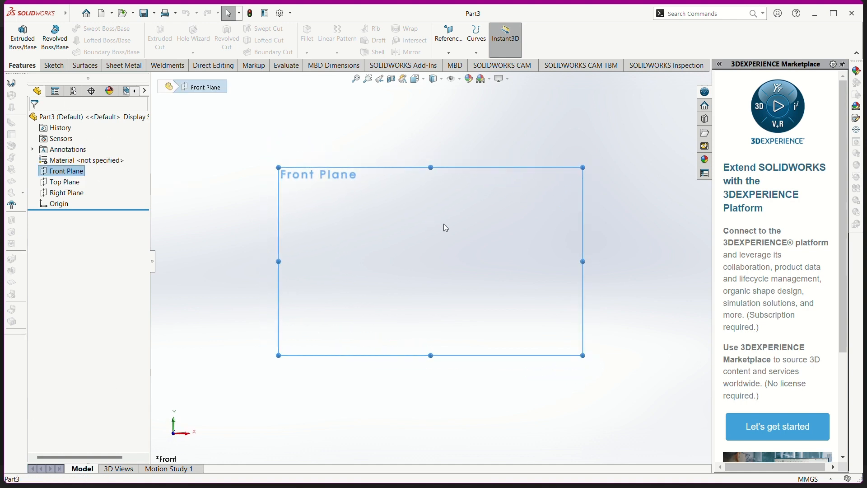
key(alt+Tab)
key(alt+Tab)
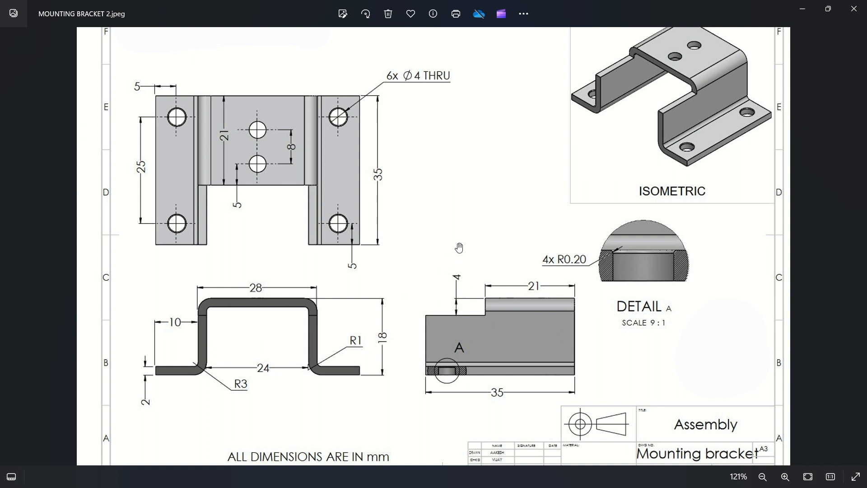
key(alt+Tab)
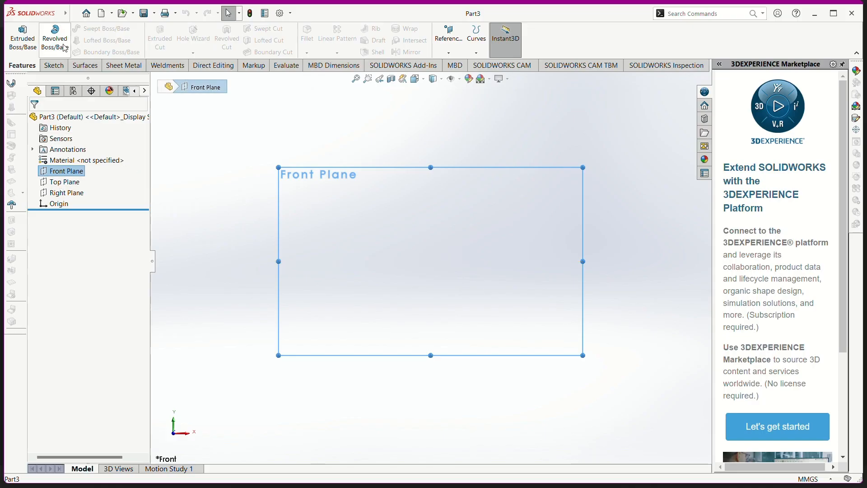
- Start a sketch on the Front Plane and draw infinite horizontal and vertical construction lines through the origin
click(50, 66)
click(88, 29)
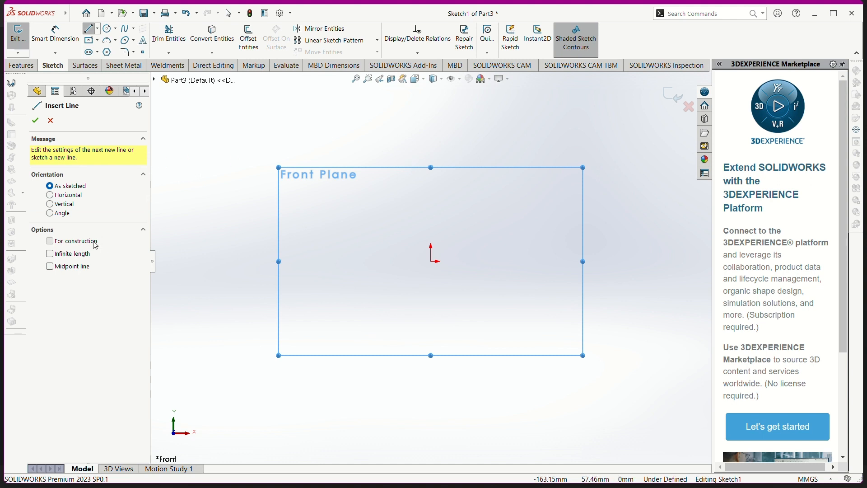
click(50, 240)
click(49, 254)
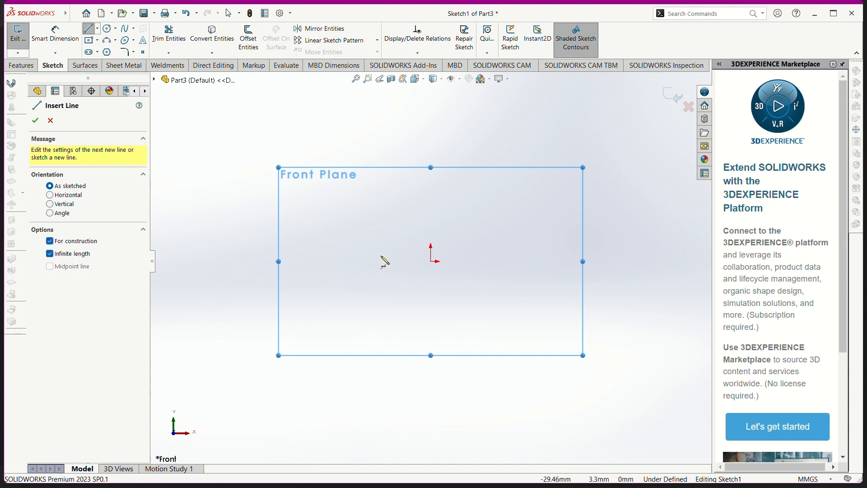
click(430, 260)
click(532, 262)
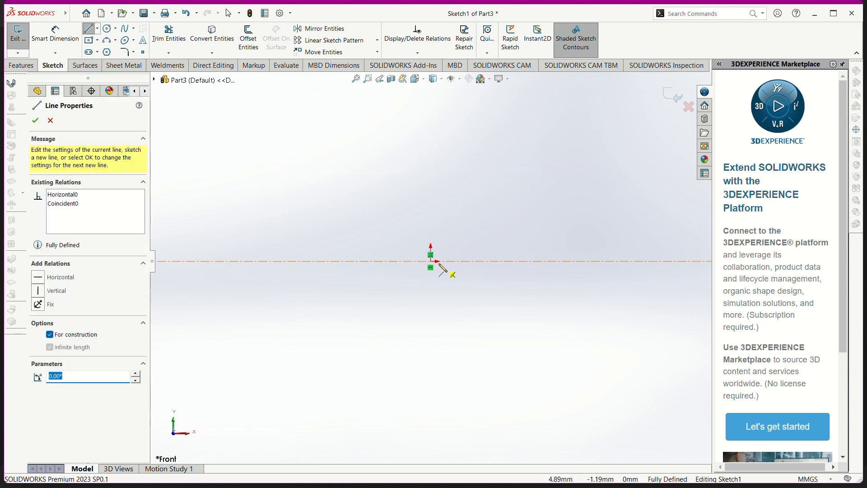
click(430, 261)
click(431, 322)
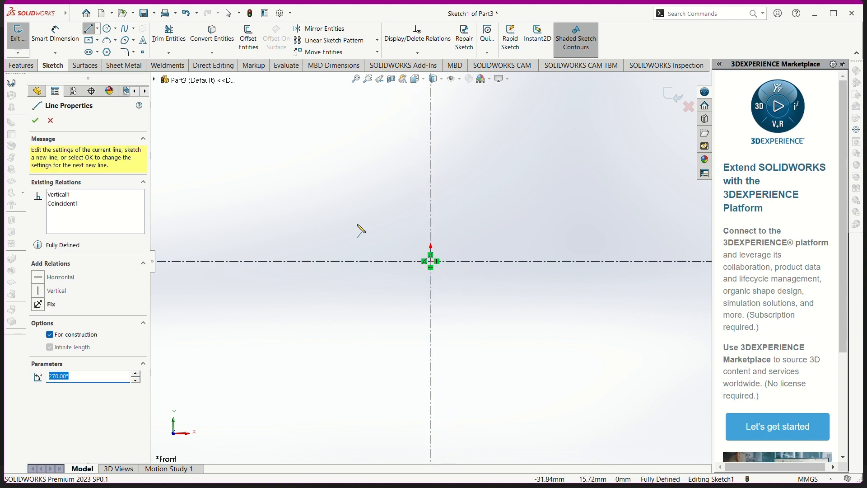
- Sketch an open hat profile with flanges about 25 and 33 mm long on the horizontal centerline, about 62 mm wide and 32 mm high
click(88, 29)
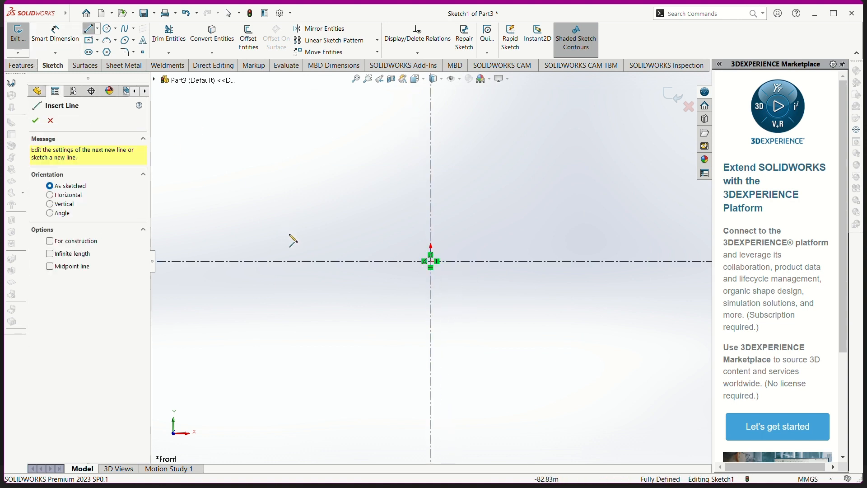
click(339, 261)
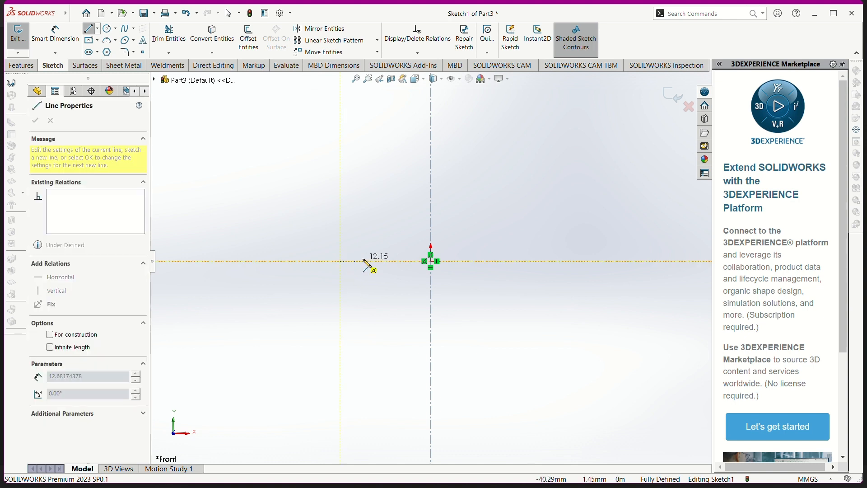
click(383, 261)
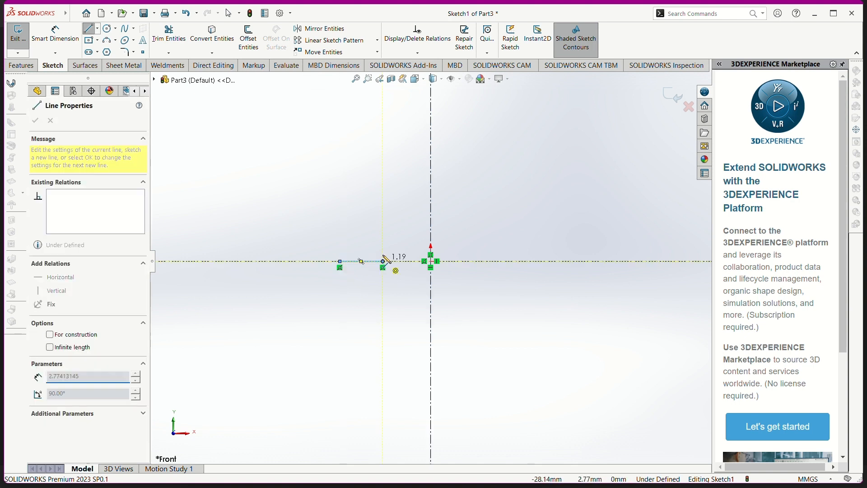
click(383, 206)
click(488, 206)
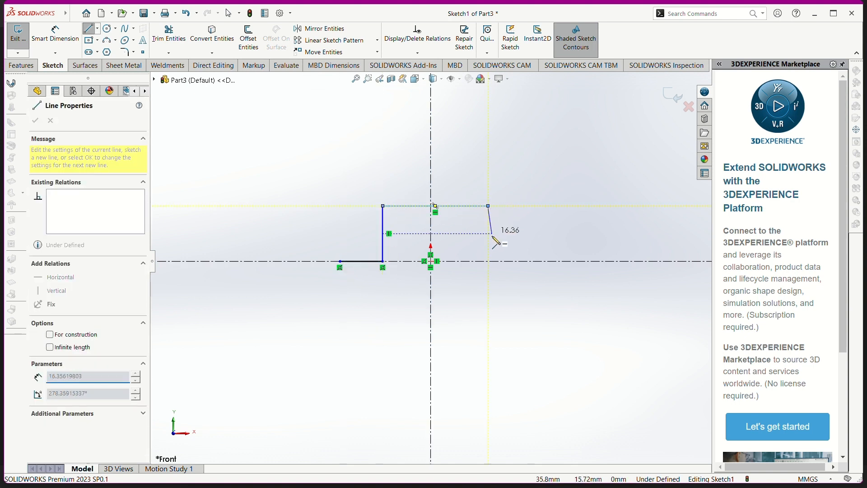
click(488, 261)
click(545, 262)
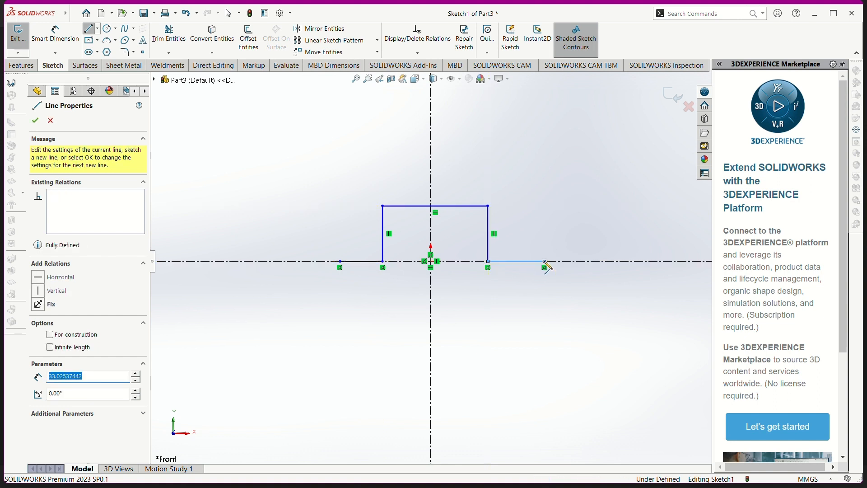
key(Escape)
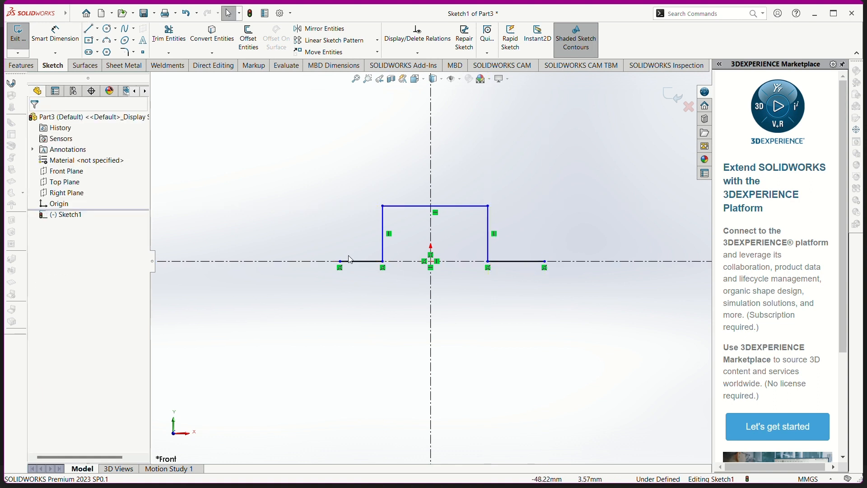
- Make the two upper corners of the hat profile symmetric about the vertical construction line
click(384, 208)
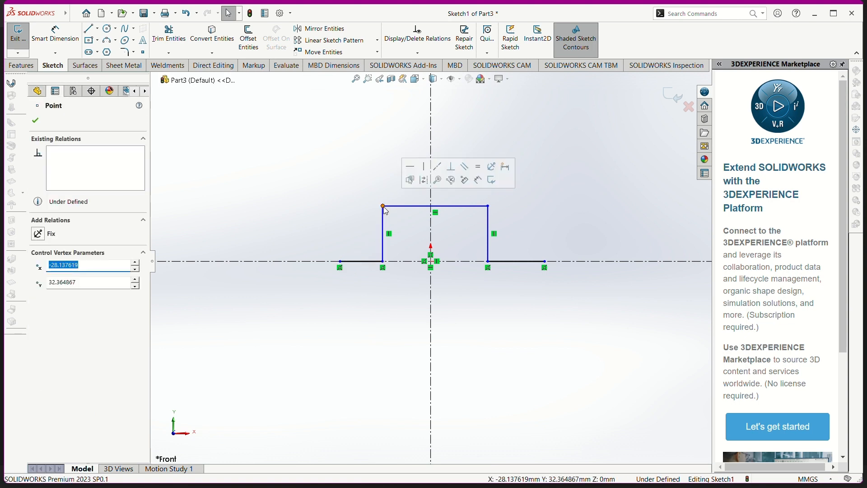
ctrl+click(488, 207)
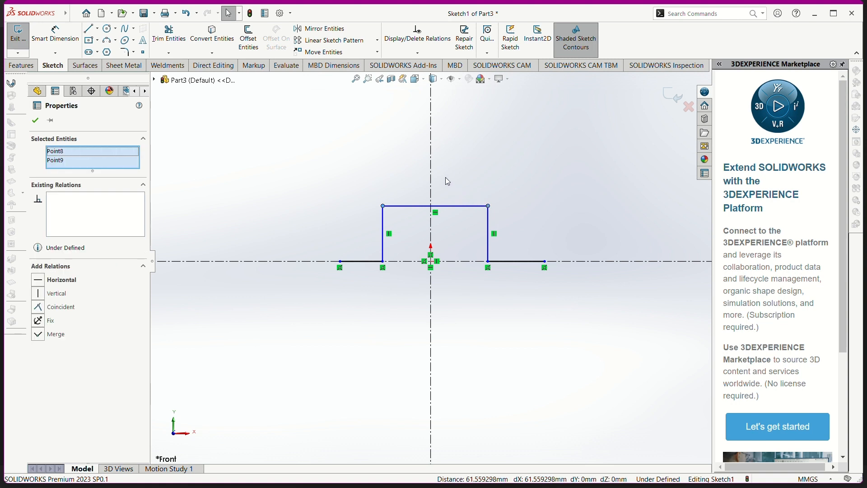
ctrl+click(190, 261)
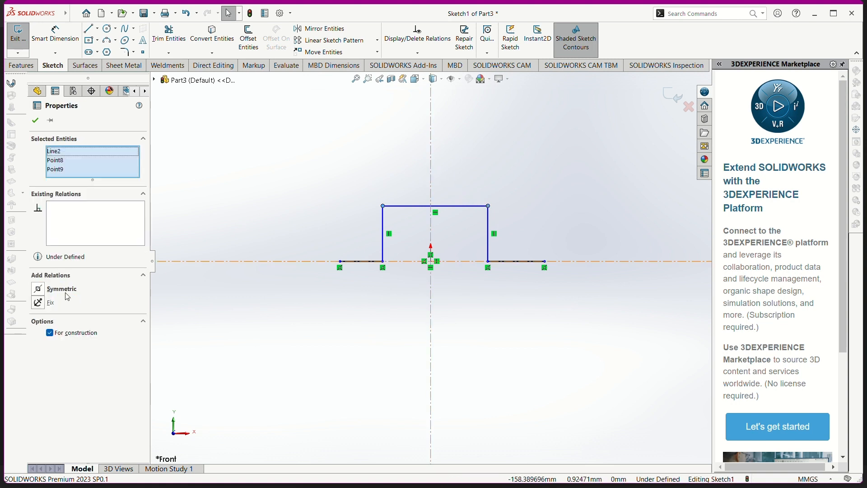
click(68, 289)
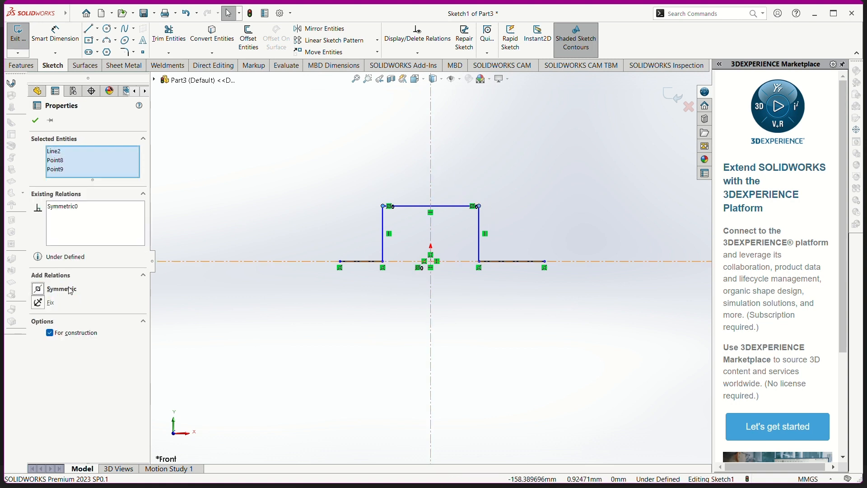
click(383, 261)
ctrl+click(417, 262)
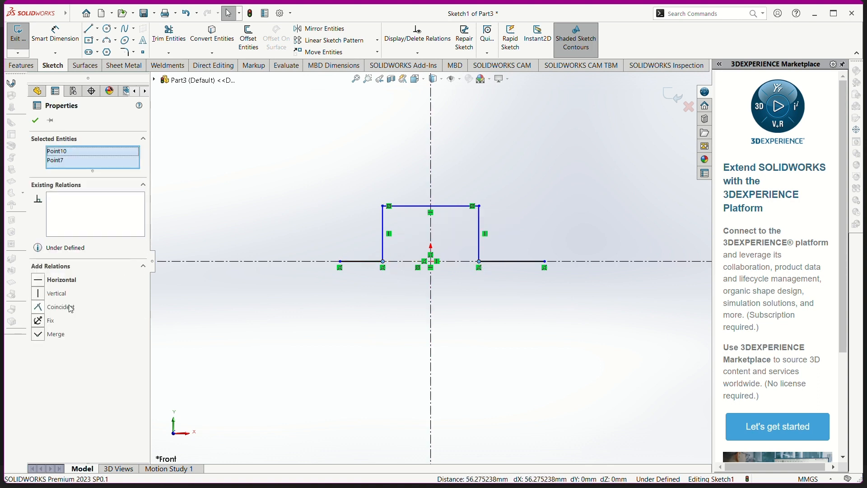
click(297, 240)
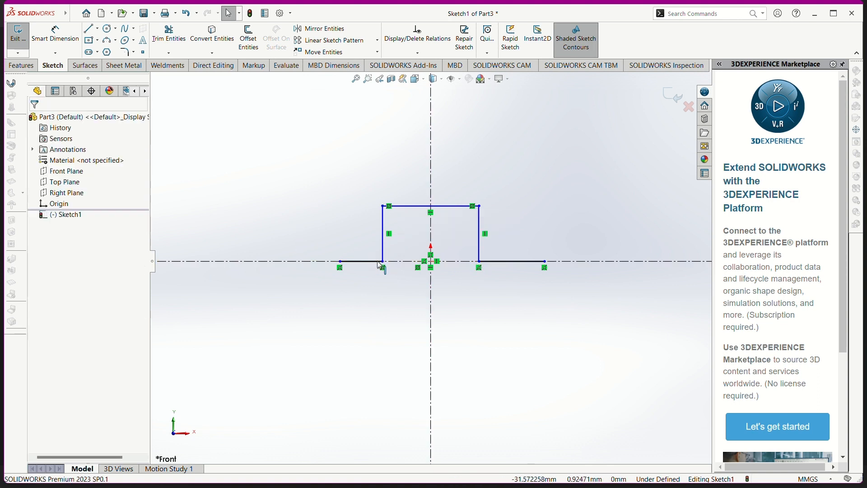
click(383, 261)
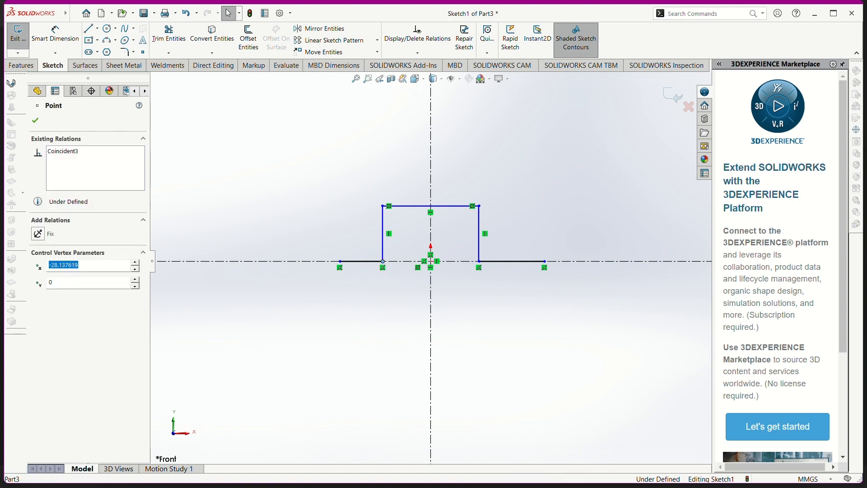
ctrl+click(479, 261)
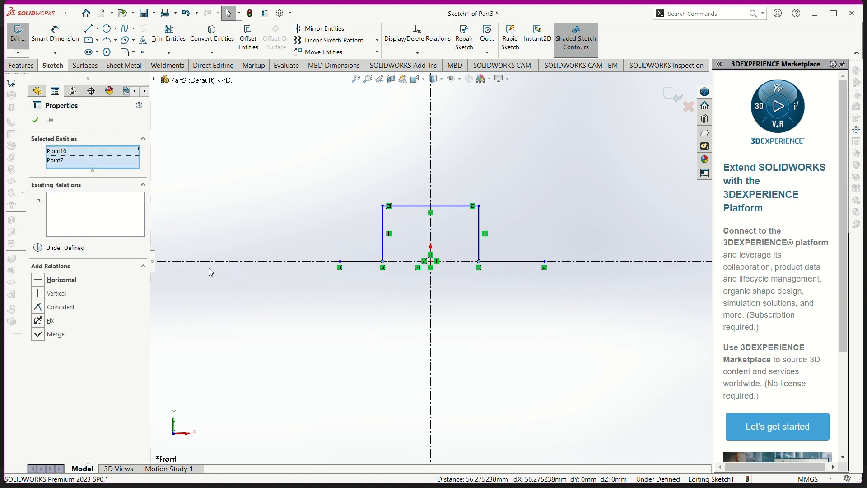
- Make the outer endpoints of the two flanges symmetric about the vertical construction line
click(340, 261)
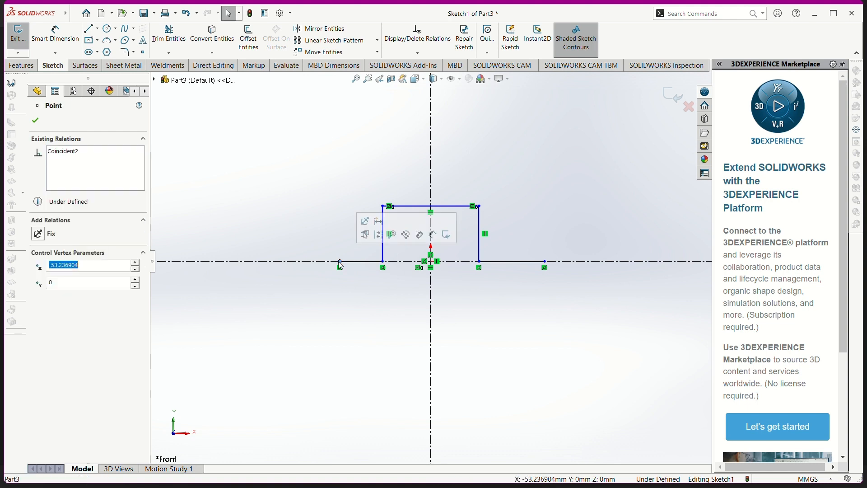
ctrl+click(545, 261)
ctrl+click(430, 158)
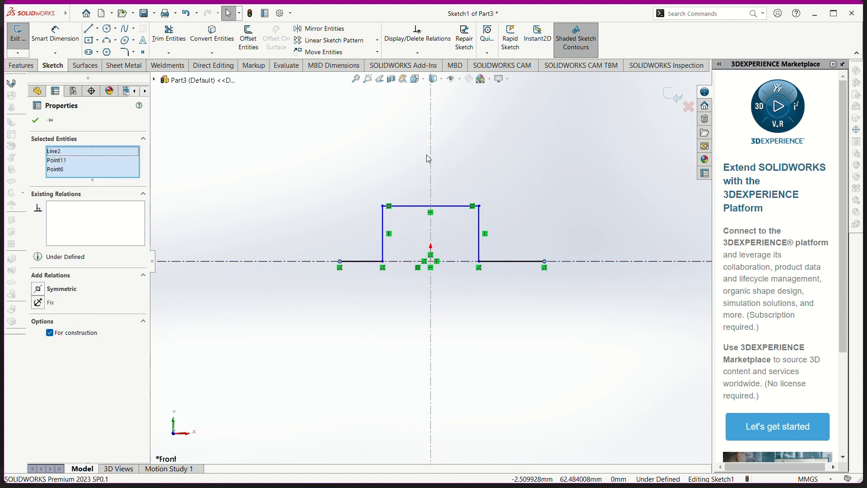
click(71, 293)
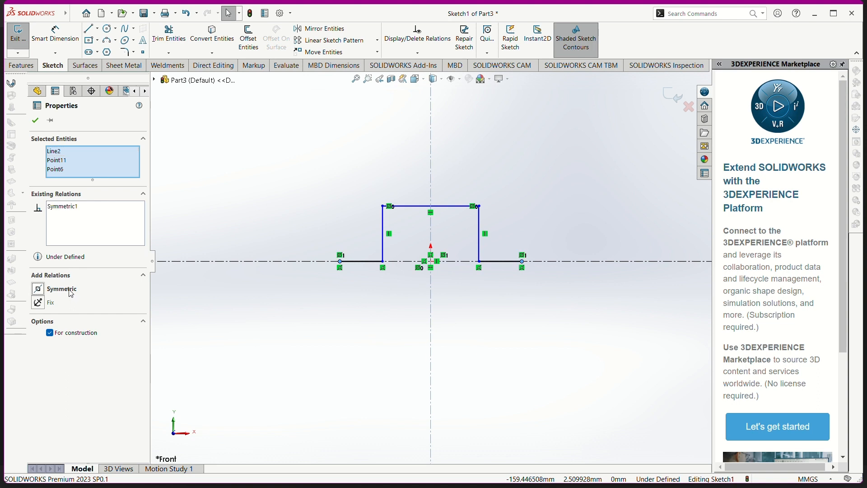
click(316, 316)
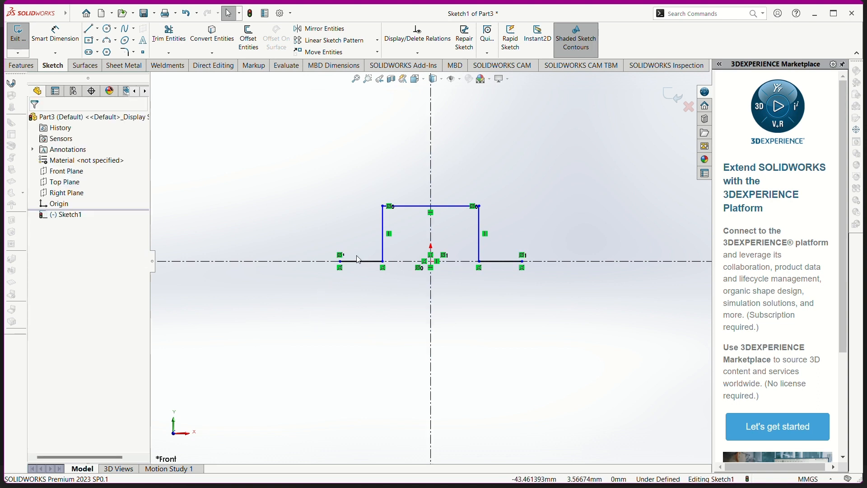
- Check the flange length in the bracket drawing and dimension the left flange line to 10 mm
key(alt+Tab)
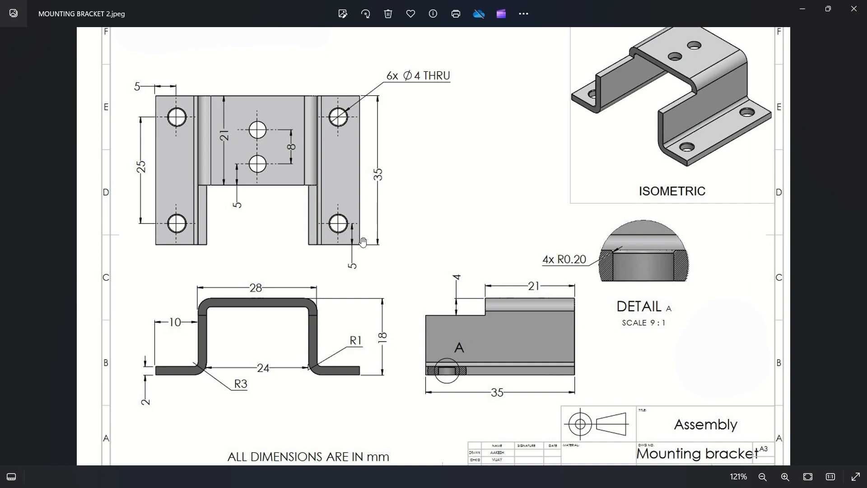
key(alt+Tab)
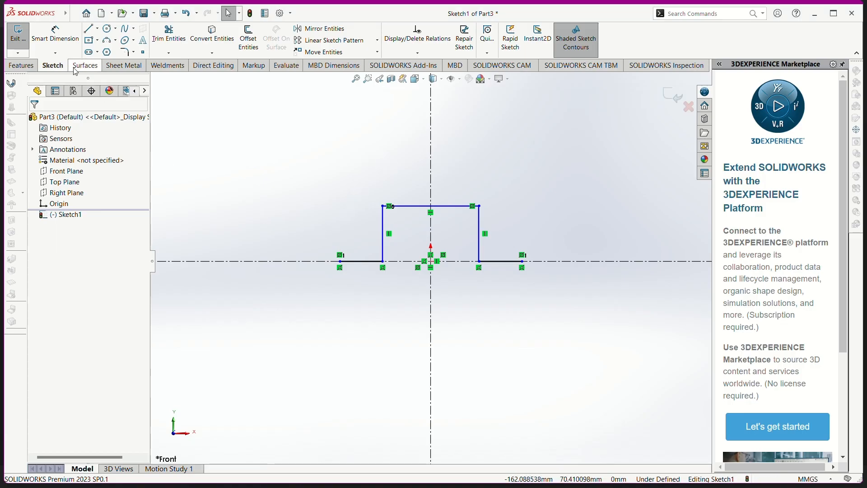
click(55, 35)
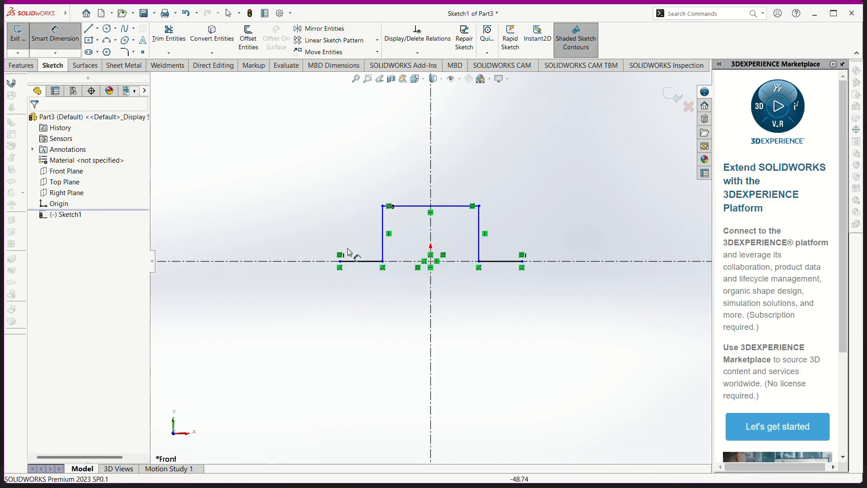
click(368, 262)
click(364, 170)
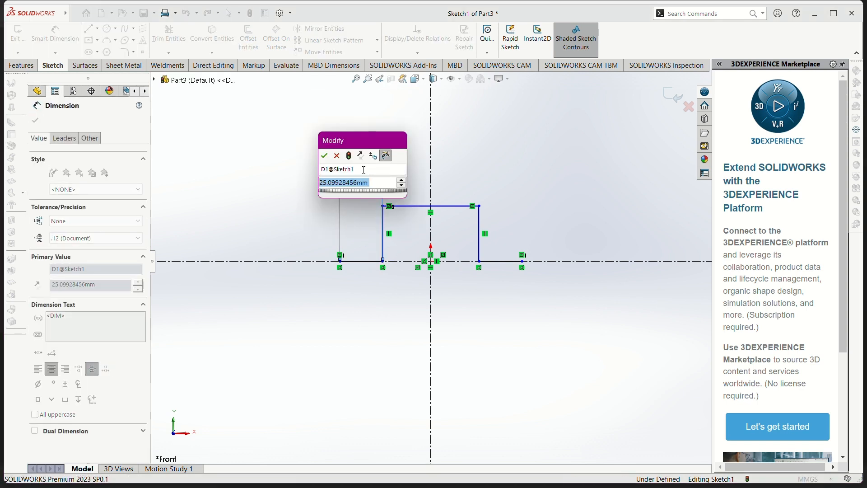
text(10)
key(Return)
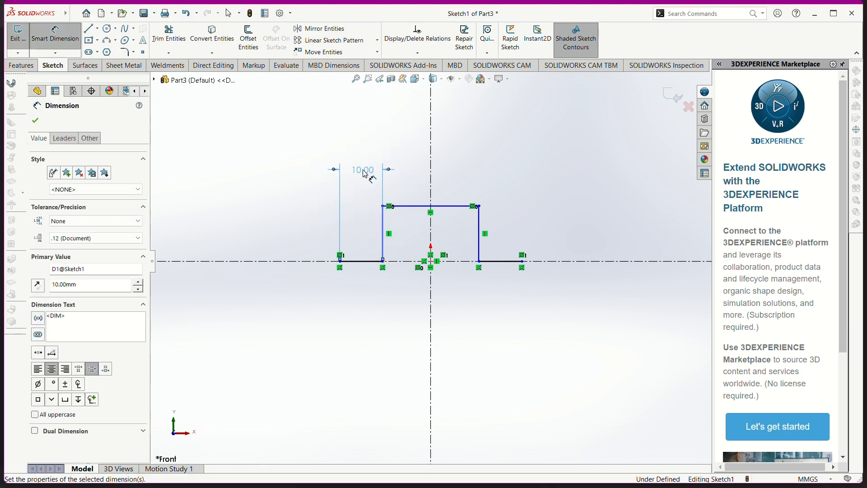
- Check the overall hat width in the bracket drawing and dimension the profile's top line to 28 mm
click(426, 206)
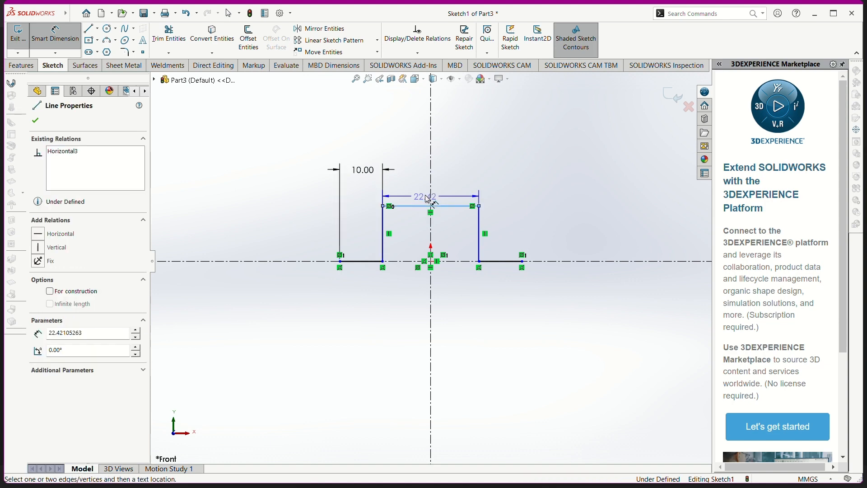
click(433, 145)
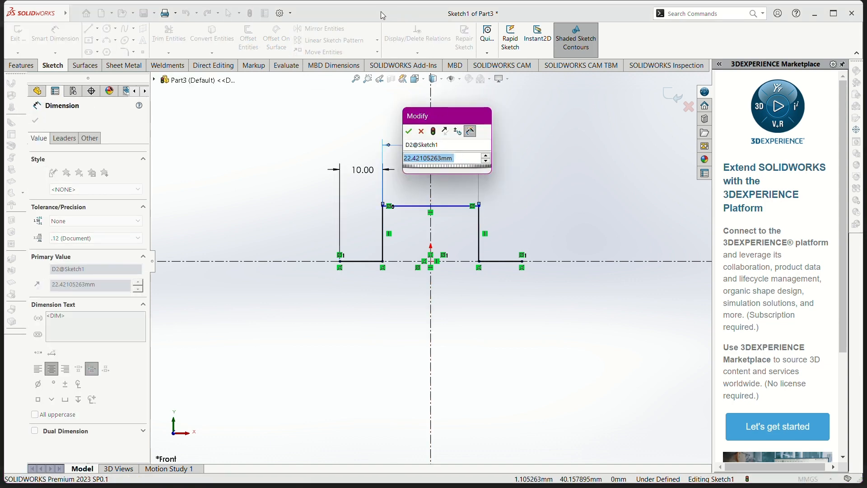
key(alt+Tab)
key(alt+Tab)
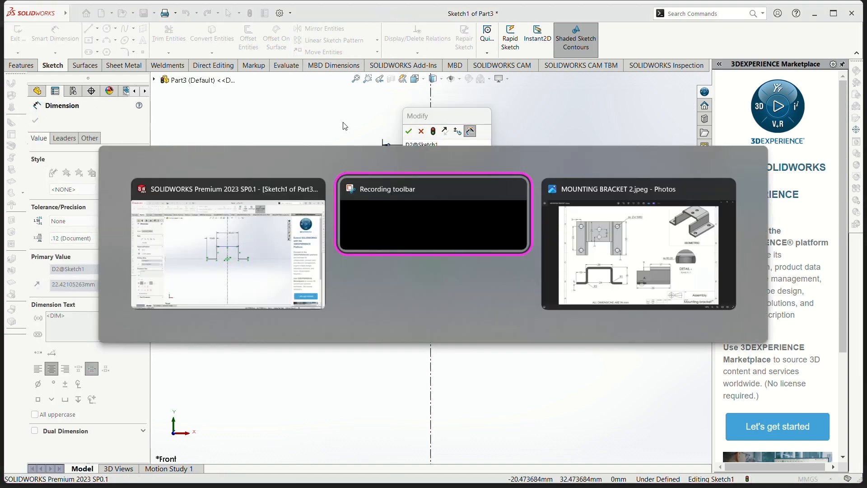
key(alt+Tab)
key(alt+Tab)
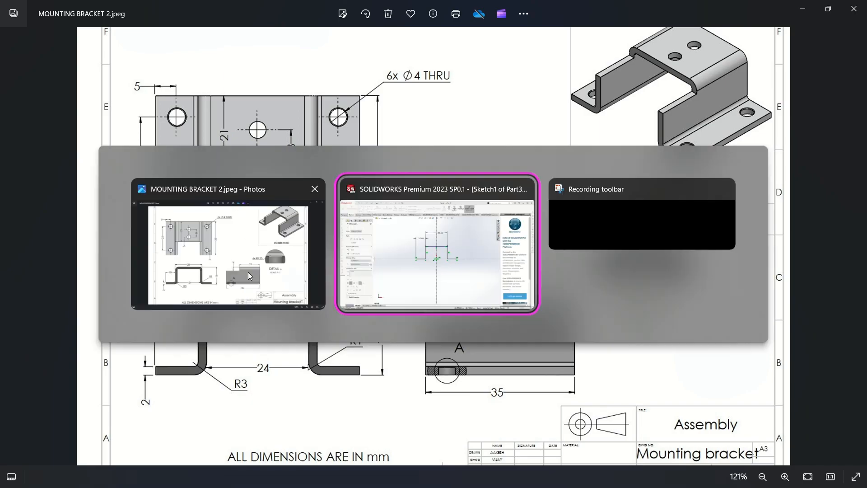
text(28)
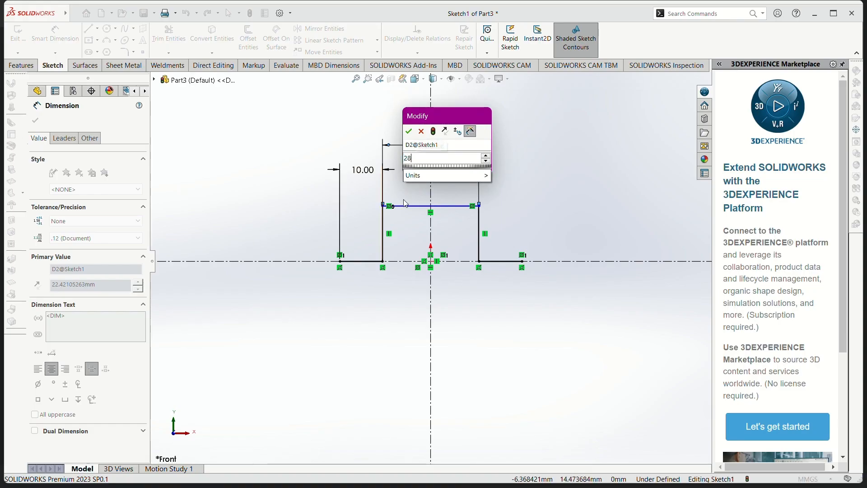
key(Return)
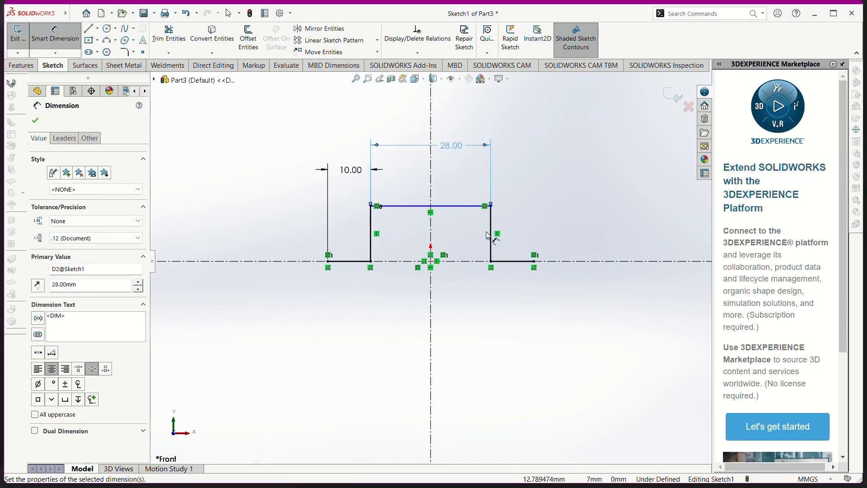
- Dimension the right vertical line of the hat profile to 18 mm, consulting the bracket drawing for the height
click(493, 254)
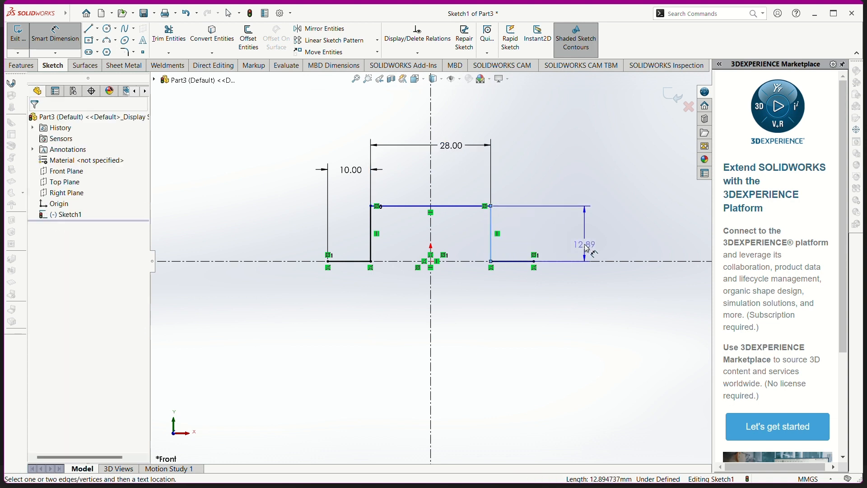
click(585, 244)
key(alt+Tab)
key(alt+Tab)
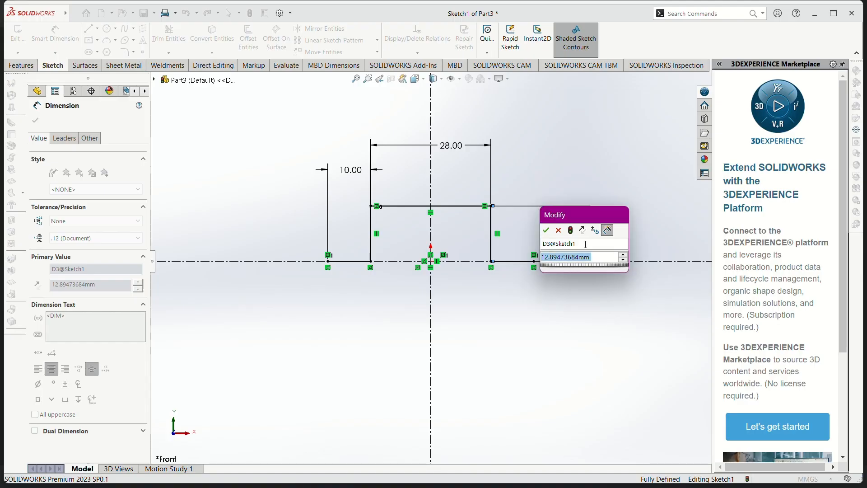
text(18)
key(Return)
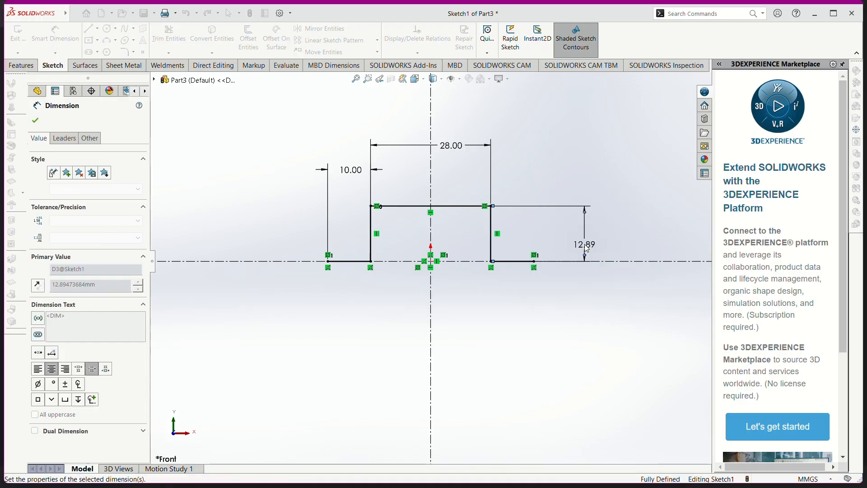
click(519, 261)
click(526, 218)
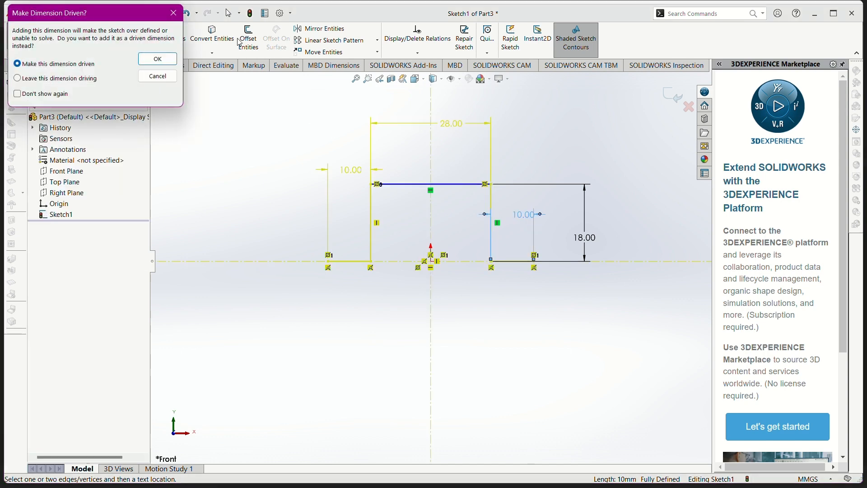
key(Escape)
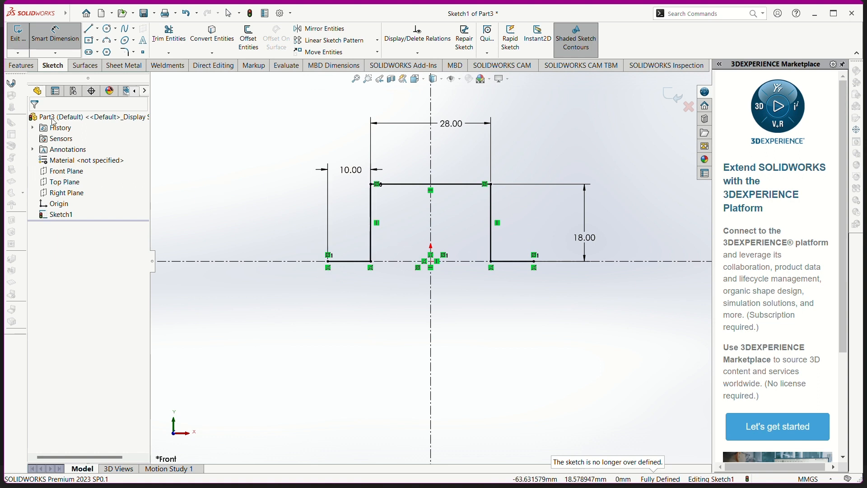
- Start a sheet metal Base Flange from the hat profile and set its direction to Mid Plane
click(120, 68)
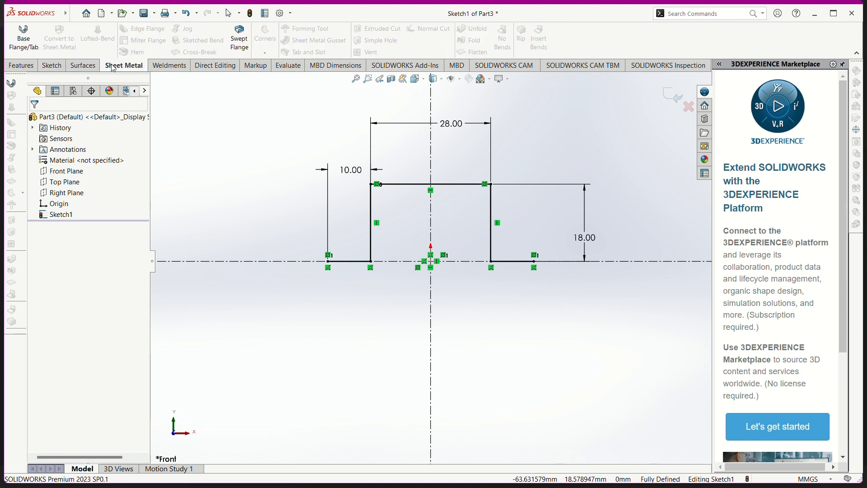
click(25, 45)
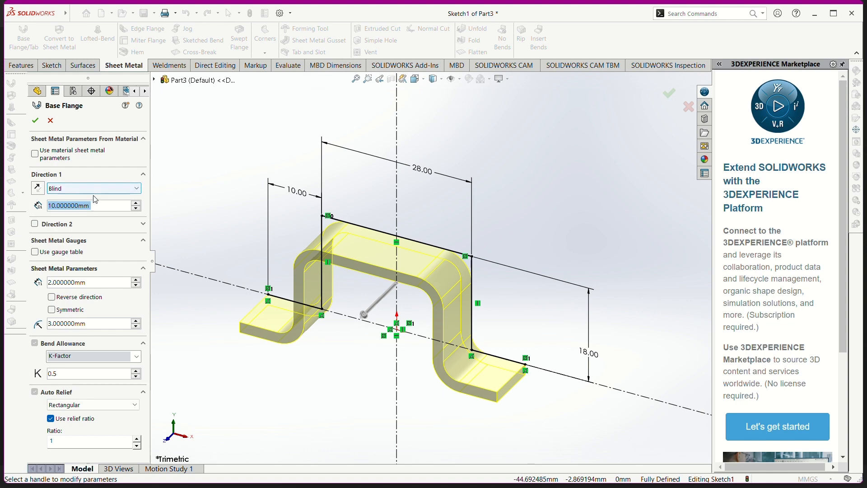
click(135, 189)
click(68, 225)
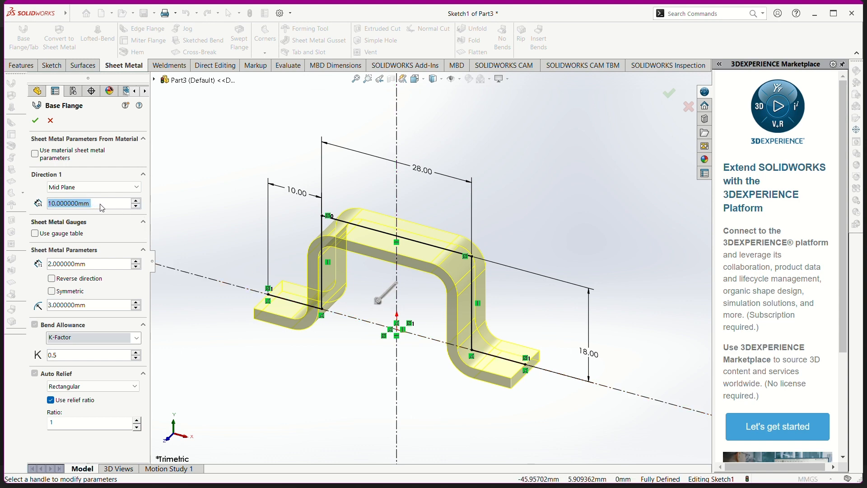
- Look up the bracket's length in the drawing and set the base flange depth to 35 mm
drag(104, 204, 12, 209)
key(alt+Tab)
key(alt+Tab)
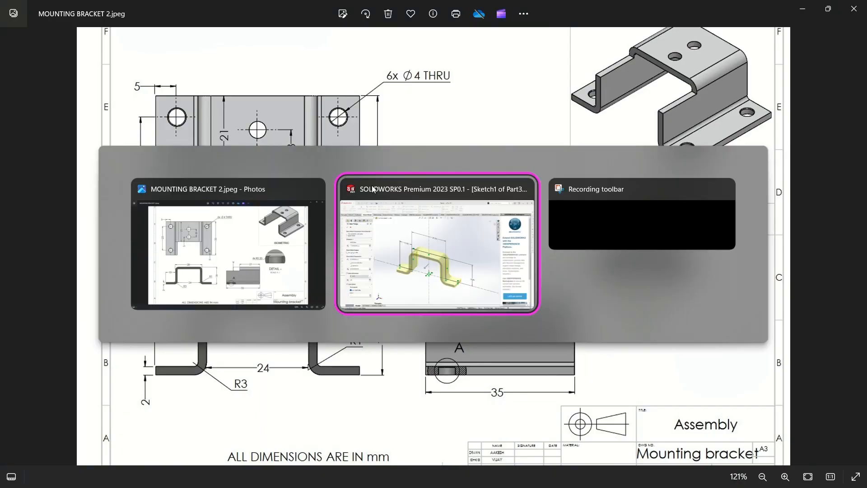
key(Tab)
key(Tab)
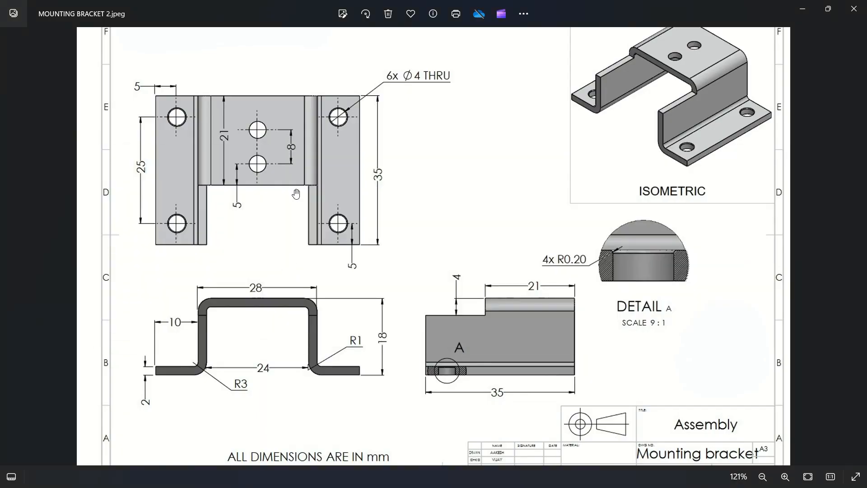
key(alt+Tab)
key(alt+Tab)
key(Tab)
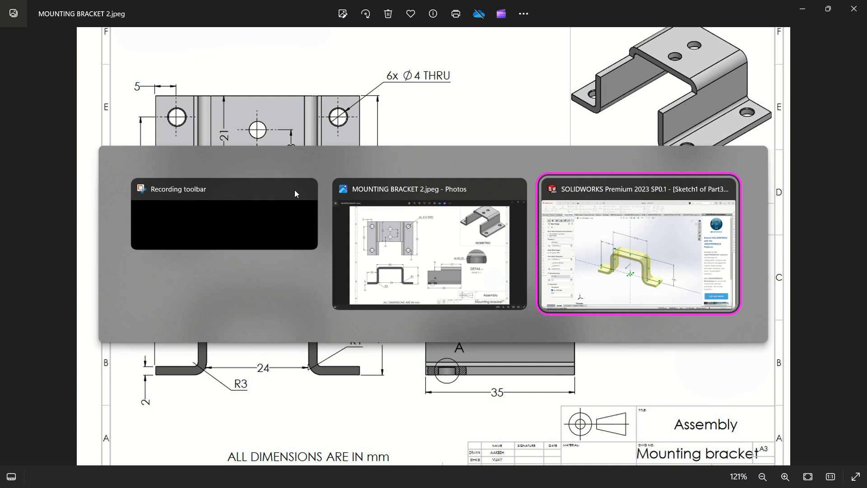
key(shift+Tab)
key(Tab)
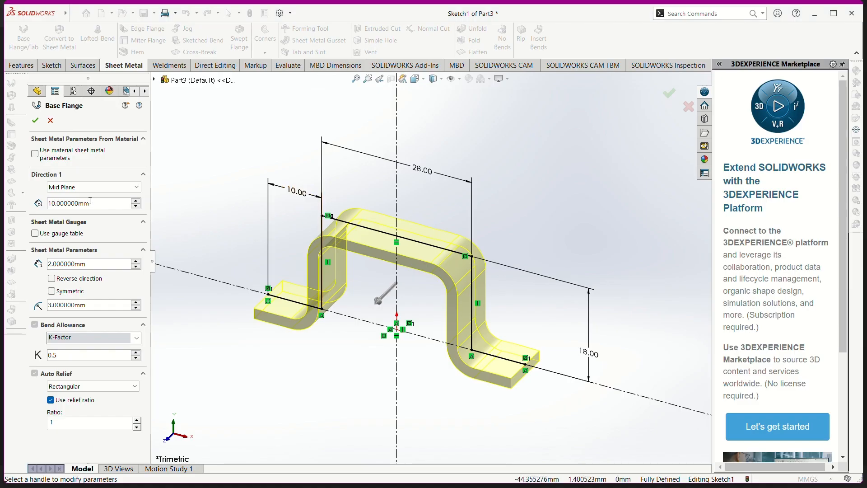
text(35)
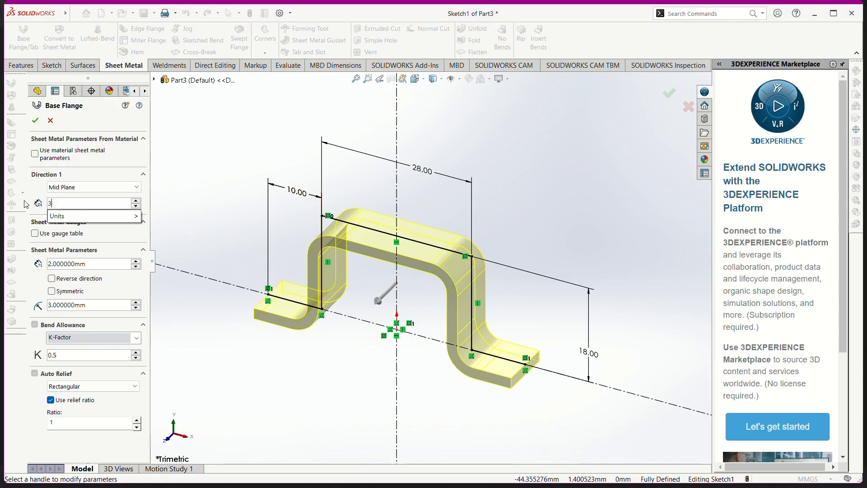
key(Return)
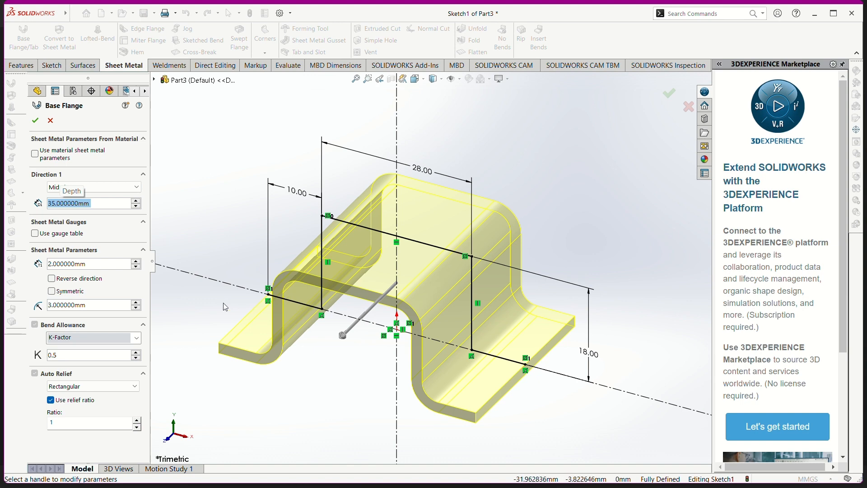
- Examine the inner and outer bend radii in the front profile view of the bracket drawing
drag(104, 304, 65, 305)
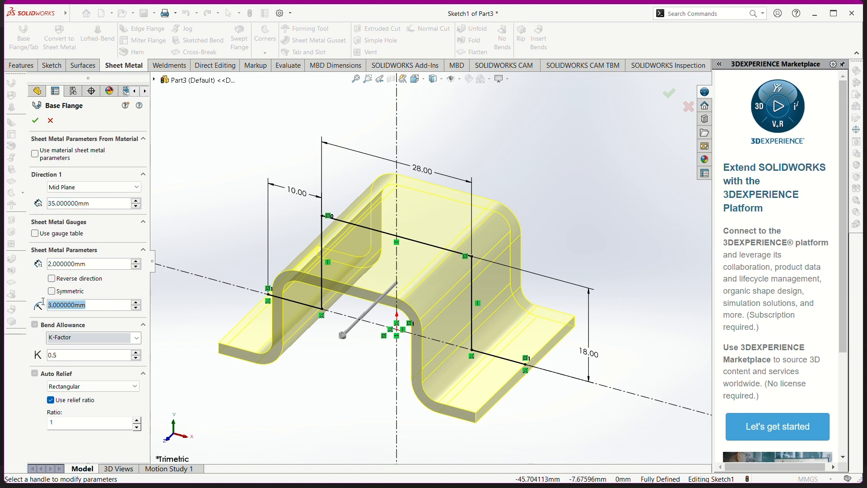
key(alt+Tab)
key(alt+Tab)
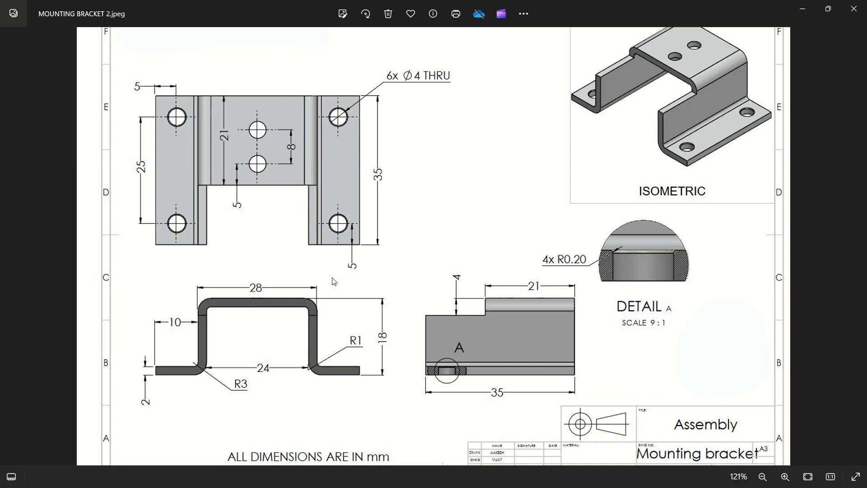
key(alt+Tab)
key(alt+Tab)
key(alt+Tab)
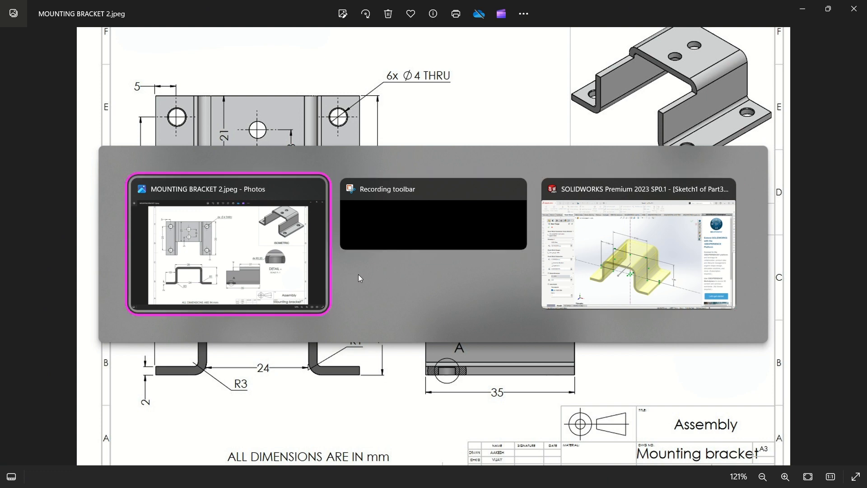
key(alt+Tab)
key(alt+Tab)
key(alt+Tab)
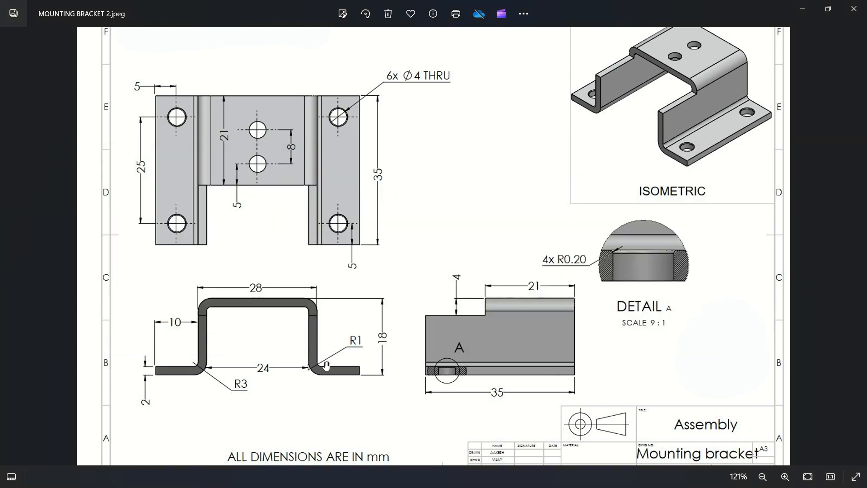
scroll(327, 366, down, 1)
scroll(327, 366, up, 5)
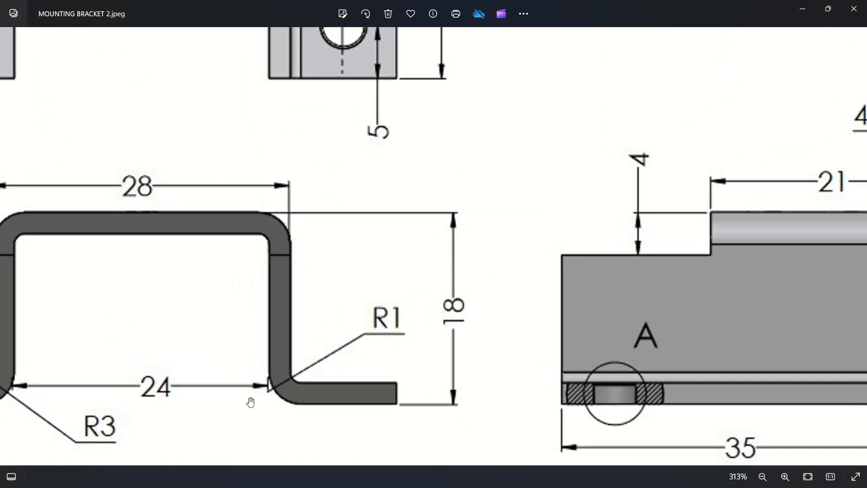
scroll(280, 381, up, 2)
scroll(306, 381, up, 2)
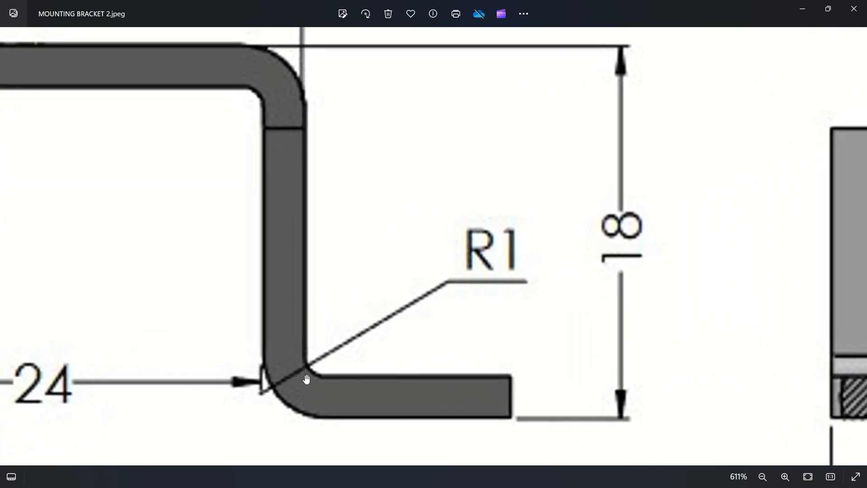
scroll(307, 379, down, 3)
scroll(208, 381, down, 1)
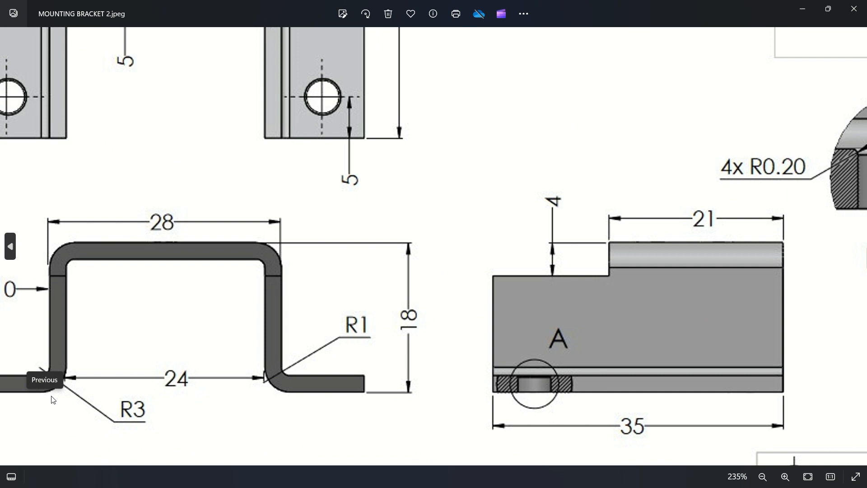
scroll(63, 400, up, 2)
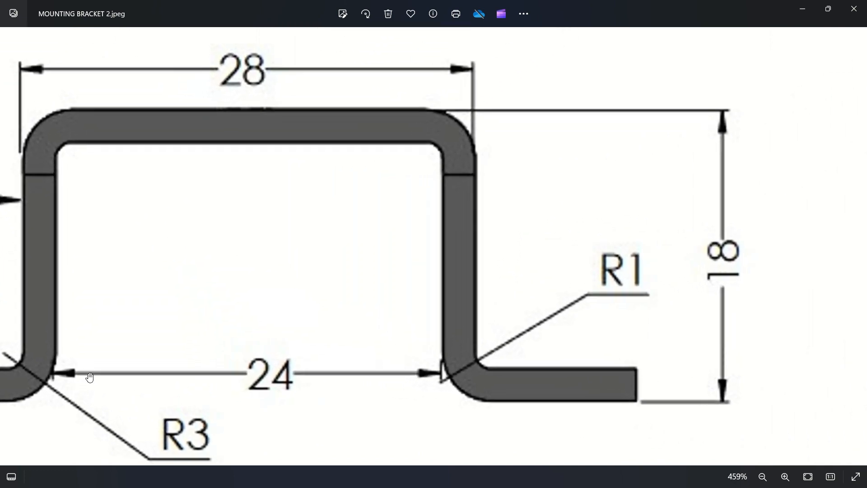
scroll(89, 376, down, 3)
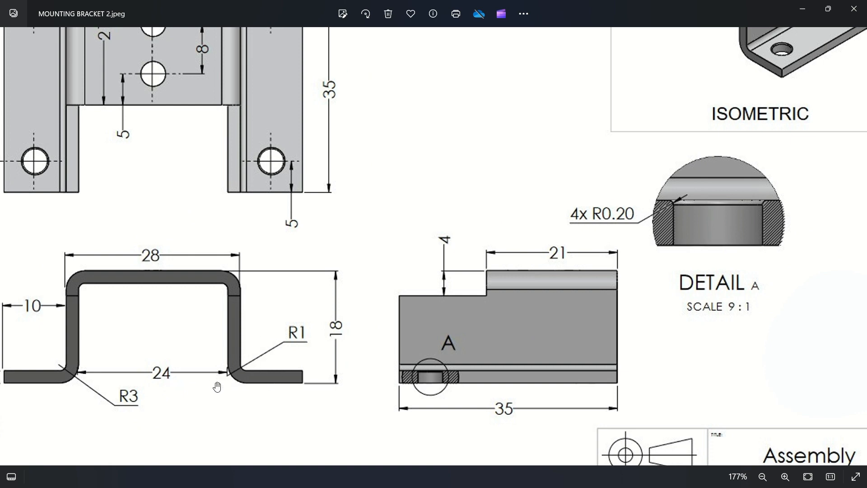
- Compare the base flange preview with the drawing's profile view once more and create the base flange
key(alt+Tab)
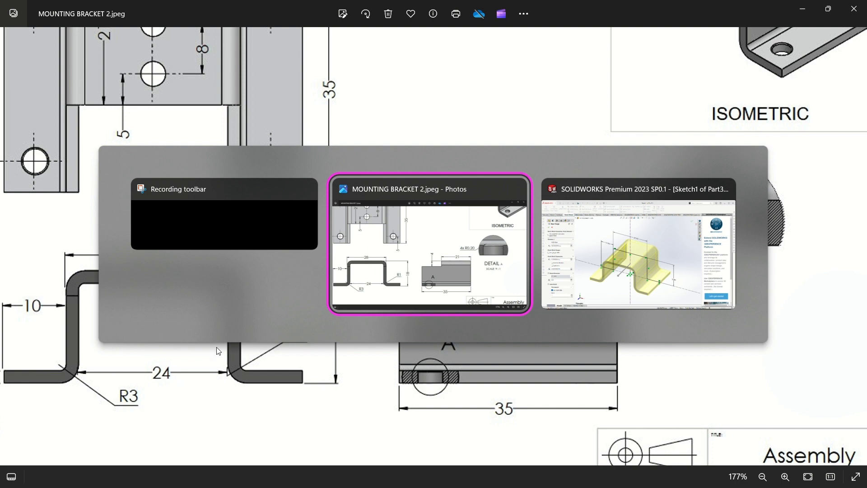
key(alt+shift+Tab)
key(alt+Tab)
key(alt+Tab)
key(alt+Tab)
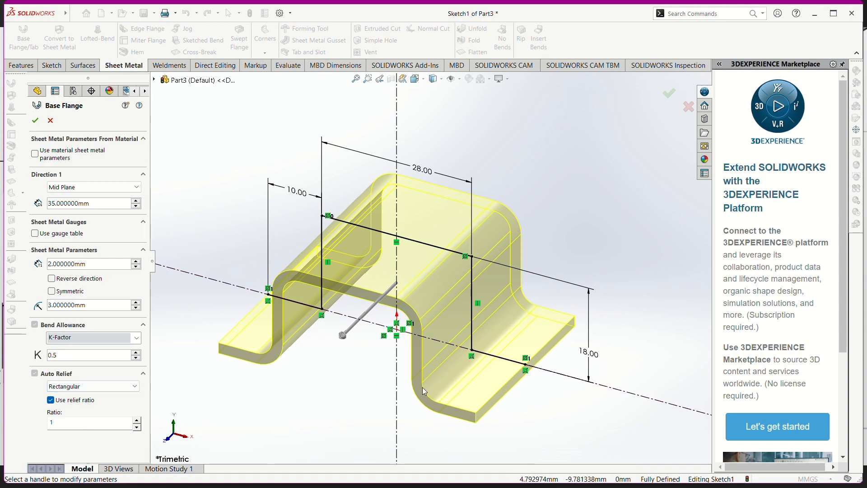
key(alt+Tab)
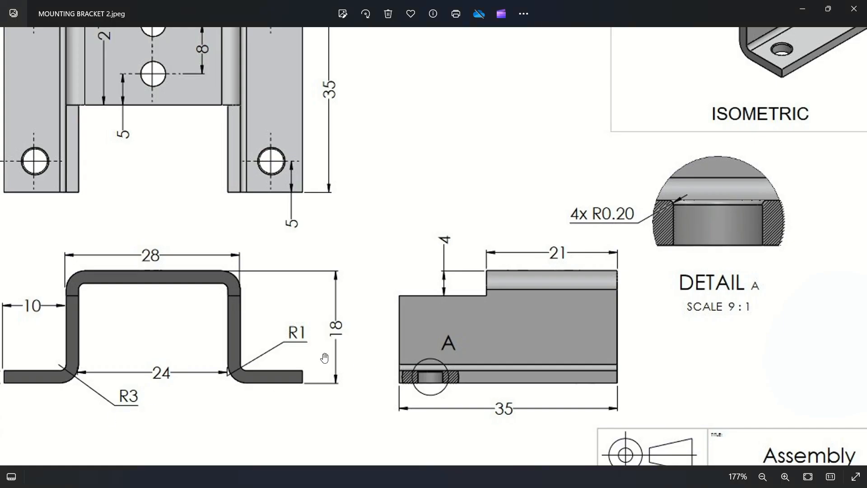
key(alt+Tab)
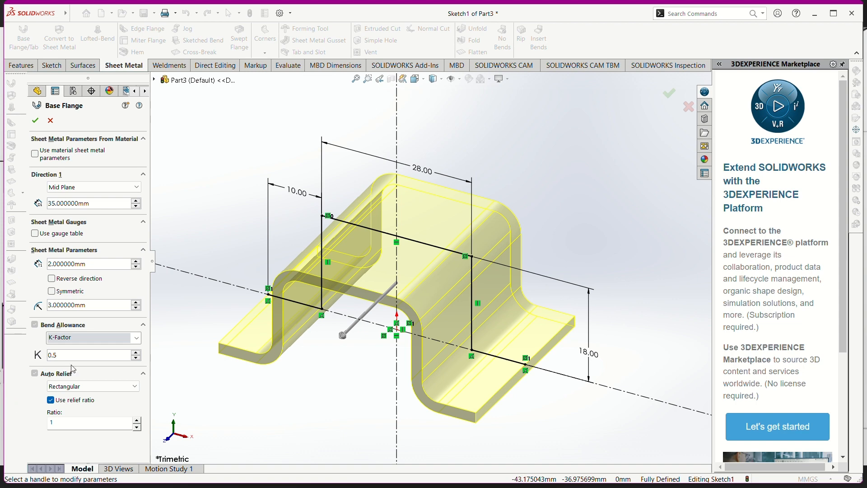
click(36, 120)
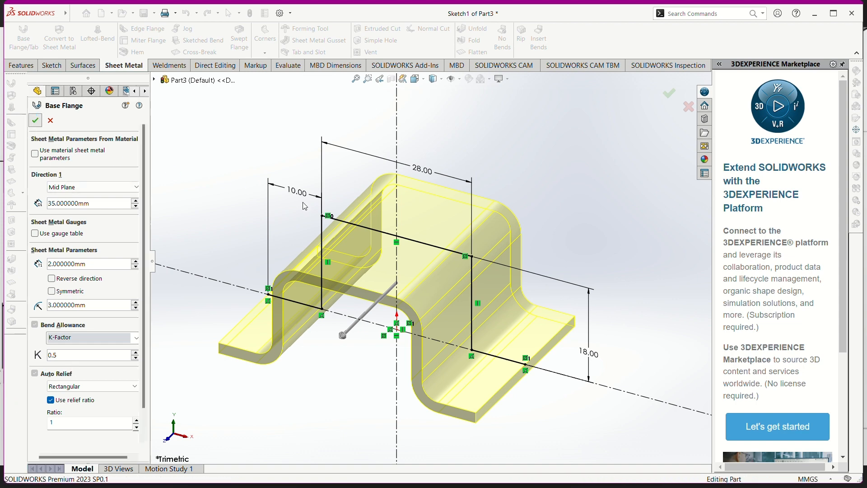
click(343, 353)
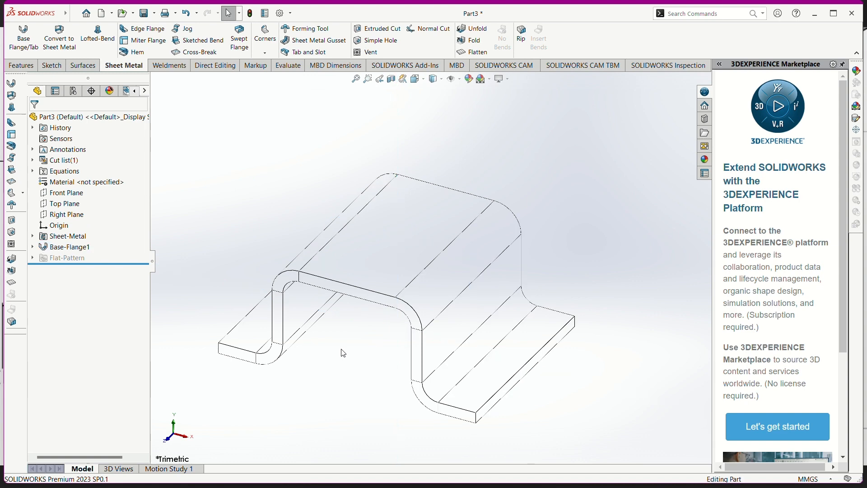
- Inspect the base flange from several angles and examine the notch dimensions in the drawing's top and side views
click(423, 271)
click(332, 382)
middle_drag(333, 379, 475, 297)
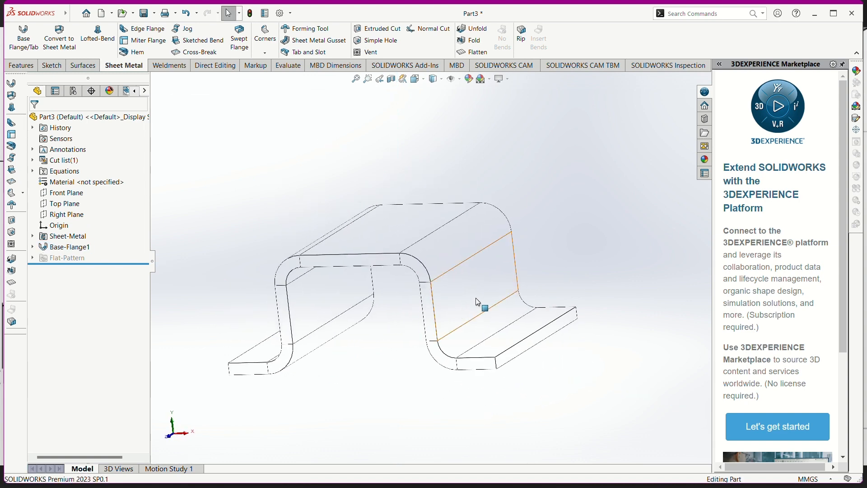
click(475, 297)
click(359, 397)
mouse_move(359, 389)
middle_down()
mouse_move(388, 417)
mouse_move(407, 410)
mouse_move(393, 373)
mouse_move(362, 344)
mouse_move(359, 374)
middle_up()
key(alt+Tab)
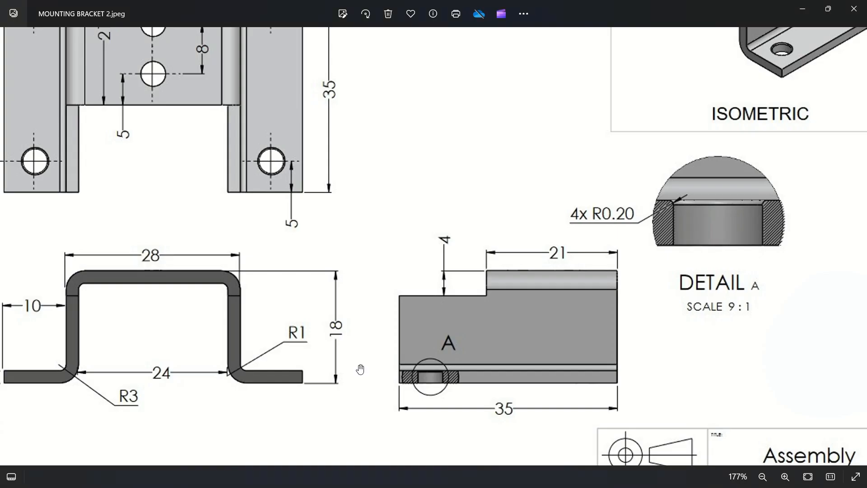
key(alt+Tab)
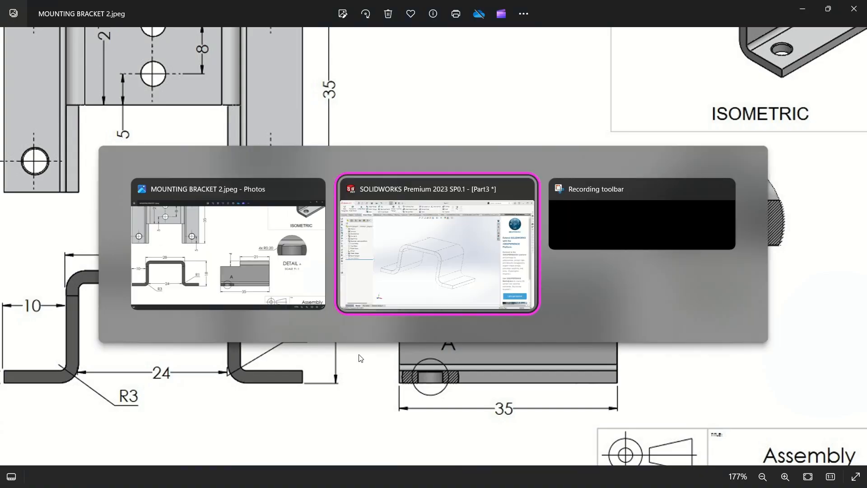
key(Tab)
key(Tab)
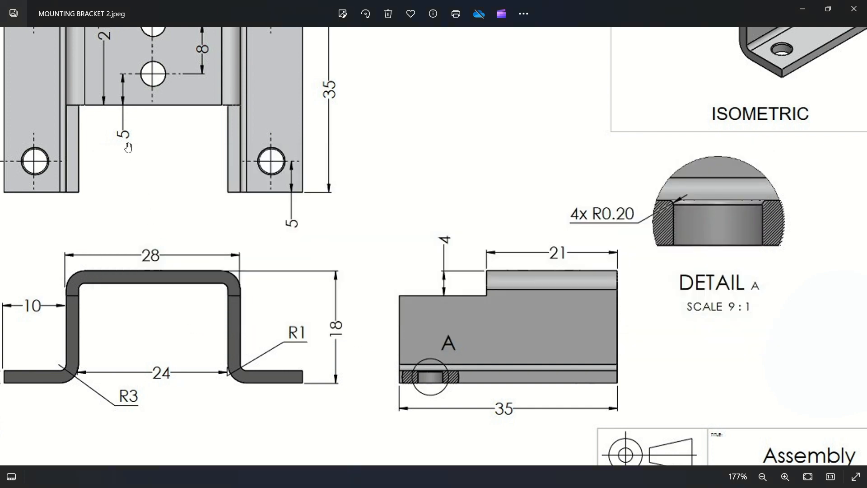
scroll(129, 159, down, 4)
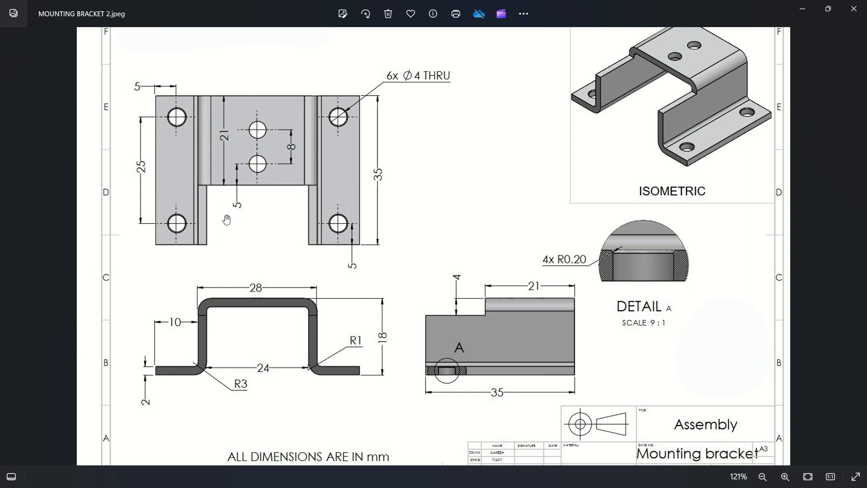
key(alt+Tab)
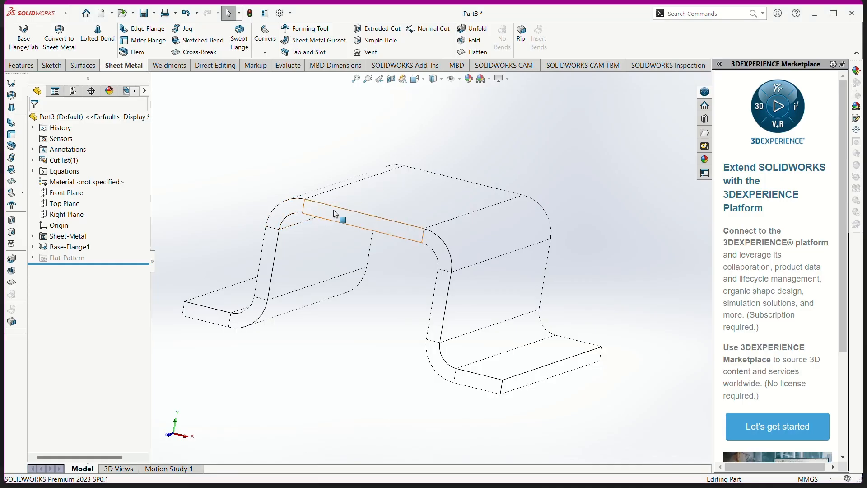
double_click(340, 216)
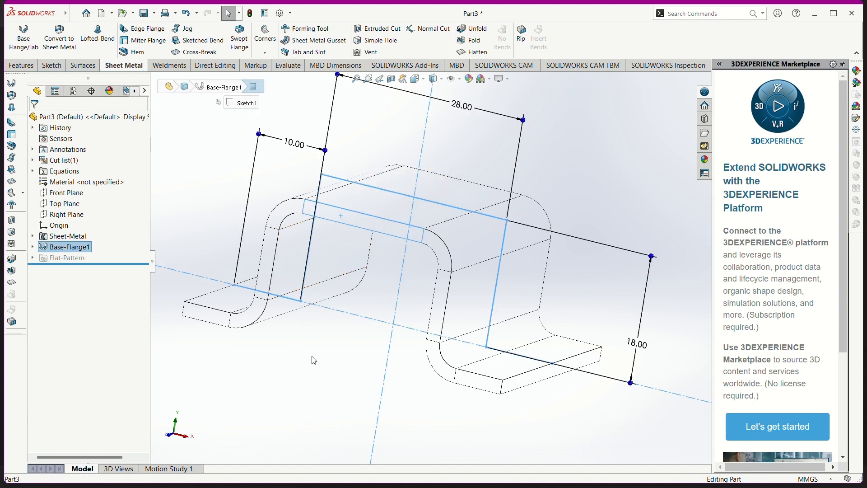
middle_drag(313, 356, 330, 369)
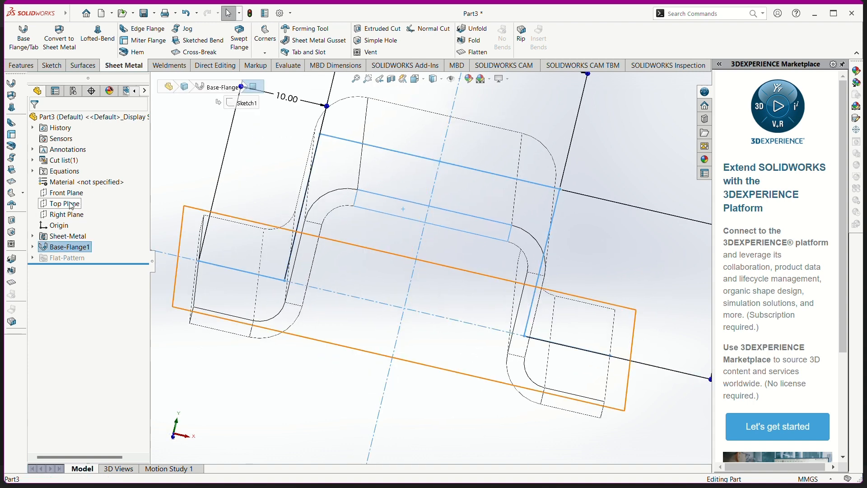
click(75, 194)
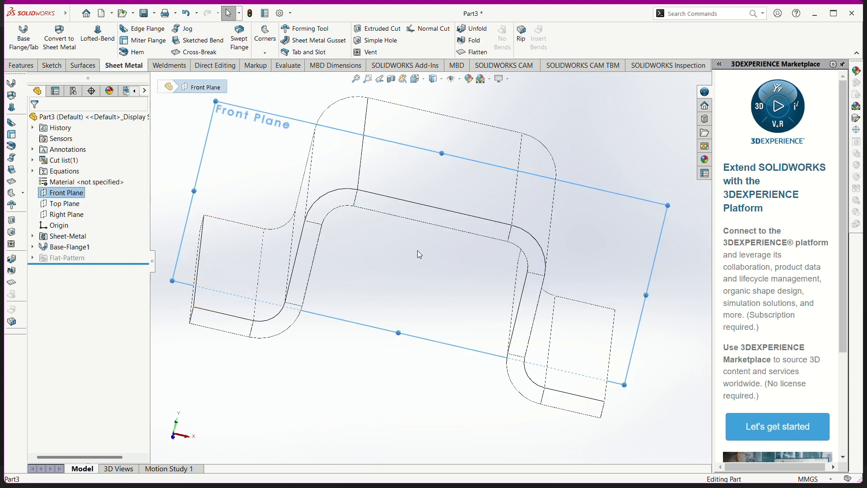
middle_drag(316, 212, 413, 282)
- Sketch a closed rectangle about 14.5 mm deep on the raised top face, spanning the outer side walls from the front edge
click(415, 190)
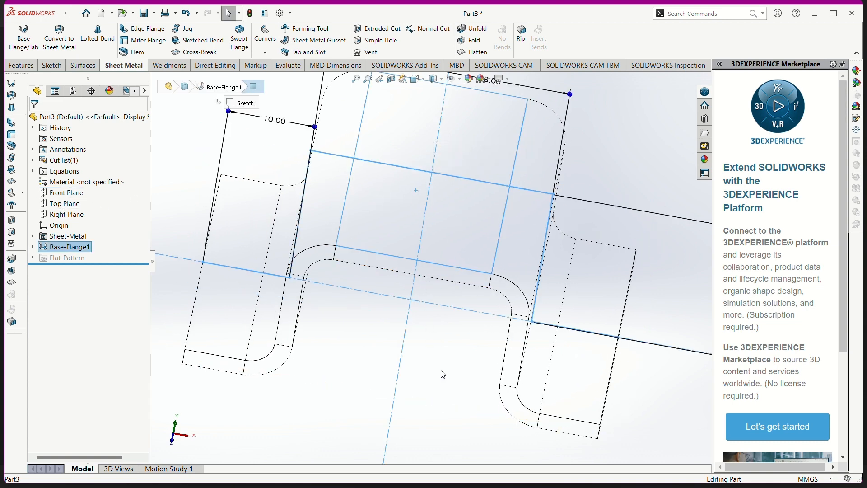
key(ctrl+5)
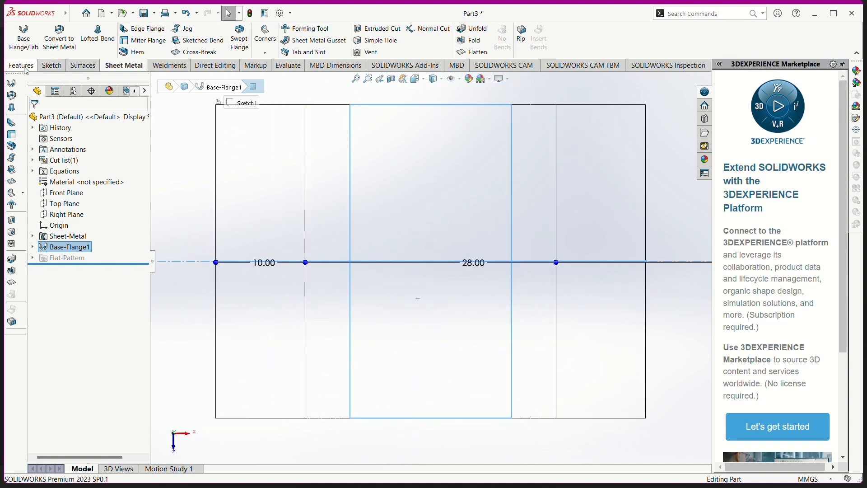
click(51, 65)
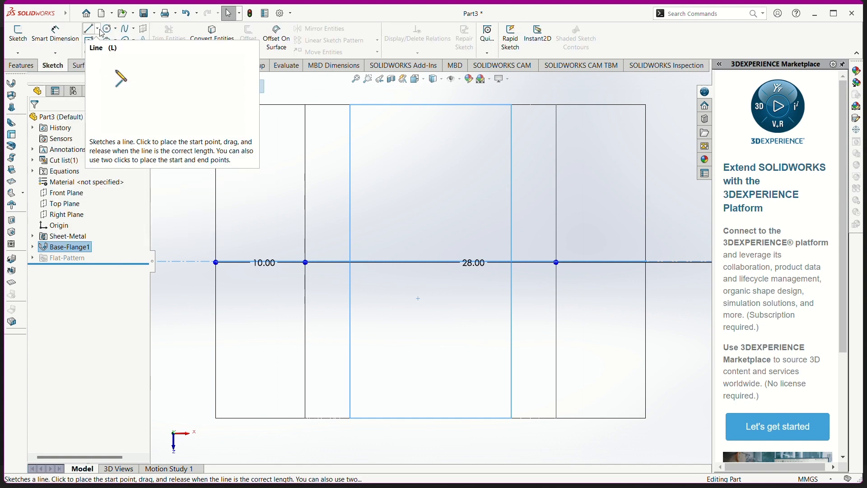
click(91, 30)
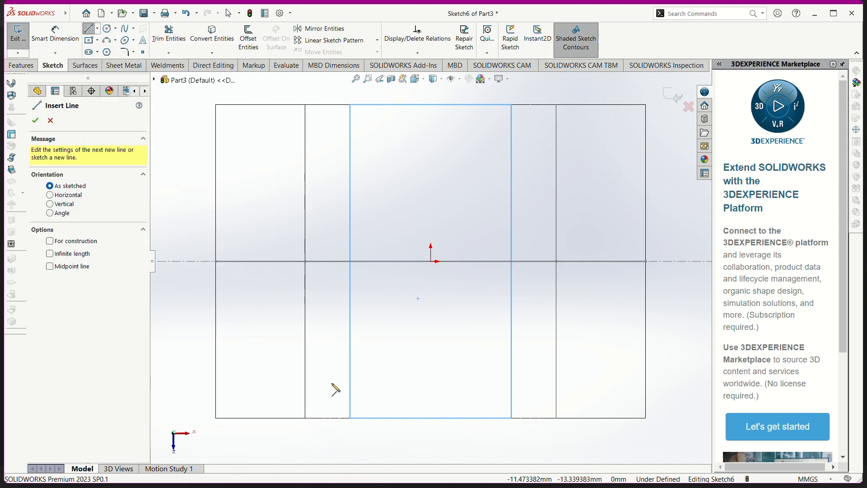
click(306, 418)
click(305, 288)
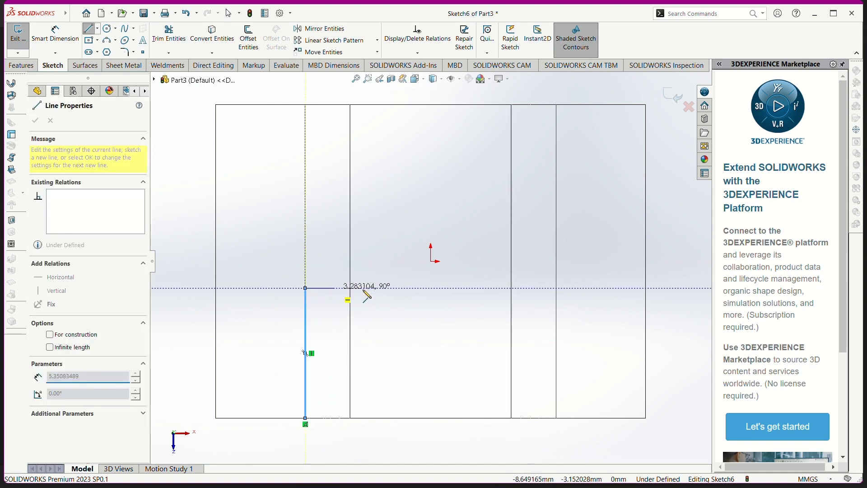
click(555, 287)
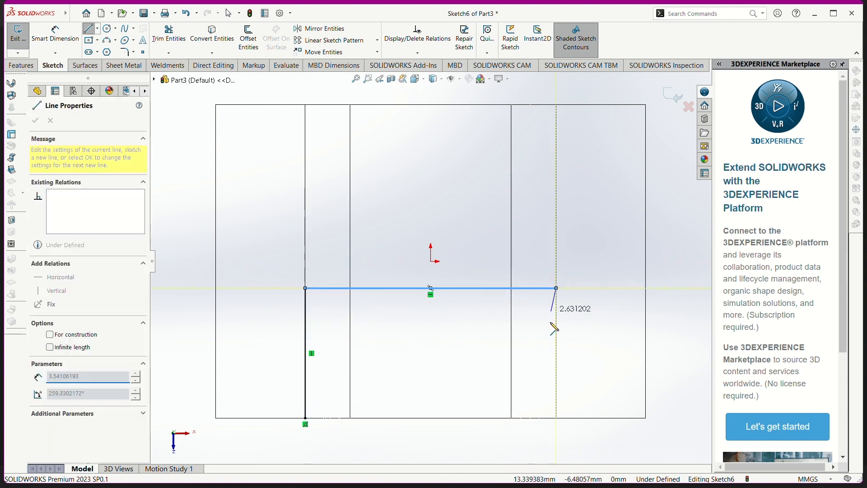
click(556, 418)
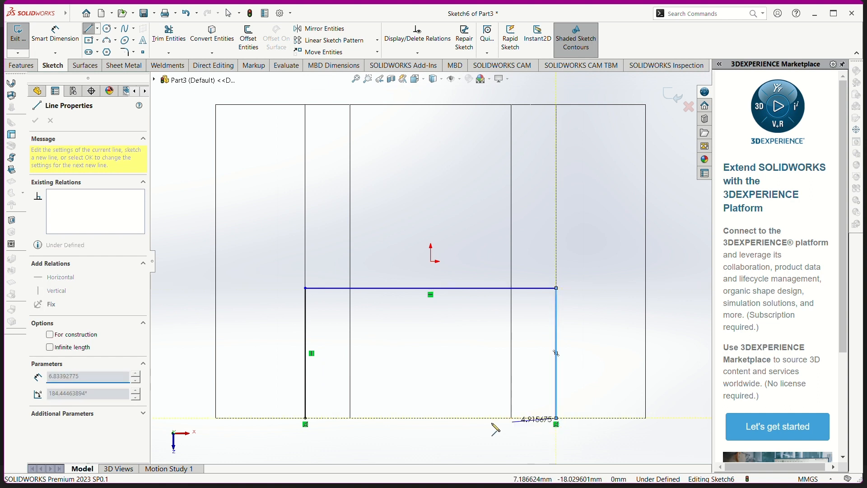
click(305, 418)
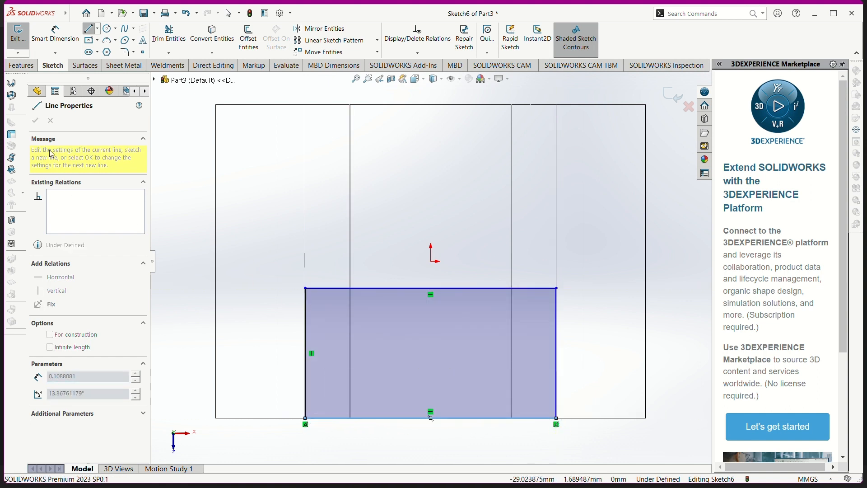
- Dimension the right side of the notch rectangle and set it to 14 mm
click(55, 33)
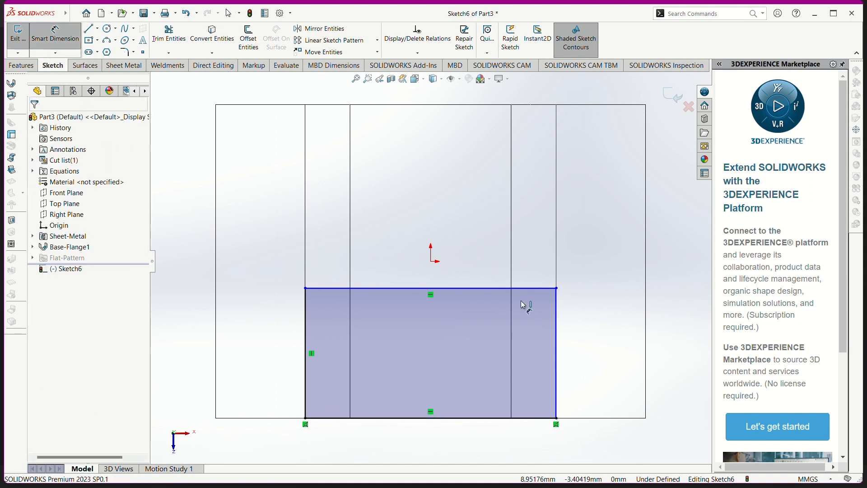
click(558, 348)
click(610, 346)
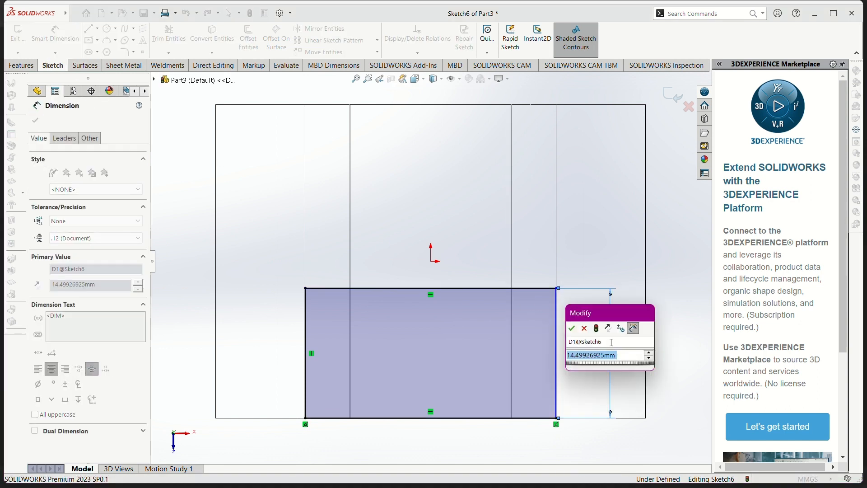
key(Return)
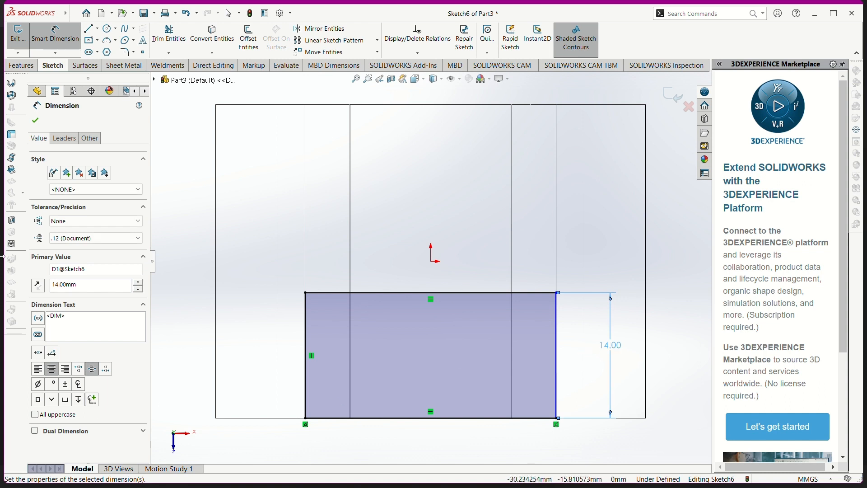
click(37, 120)
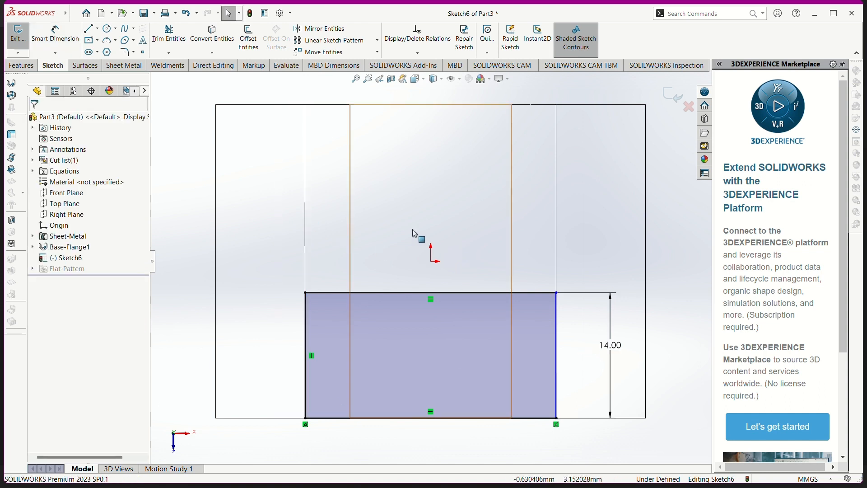
- Look up the notch's step height in the drawing and cut the rectangle with a blind Extruded Cut 4 mm deep
click(17, 66)
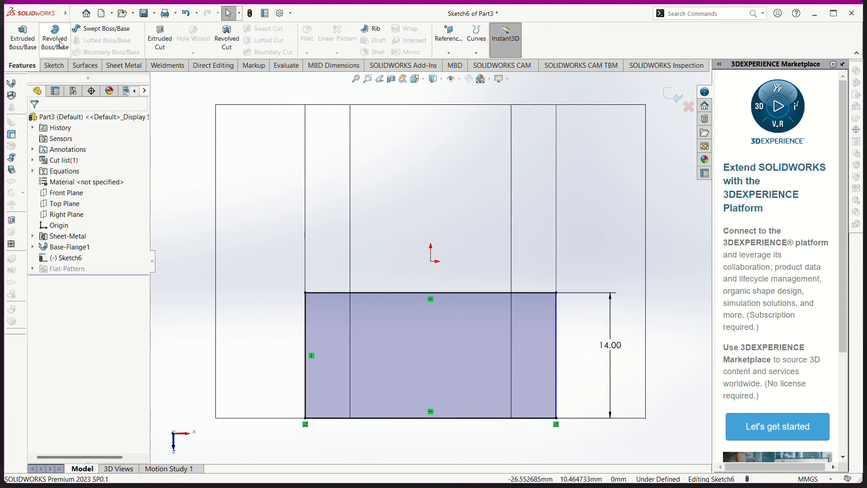
click(160, 38)
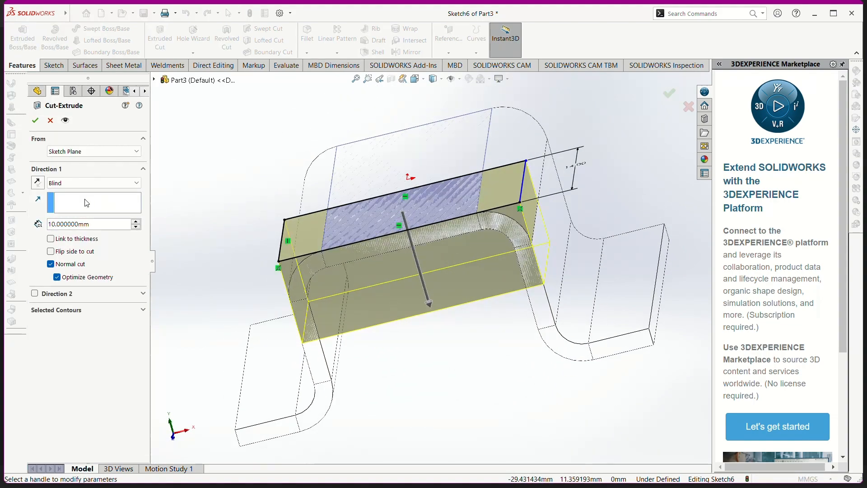
key(alt+Tab)
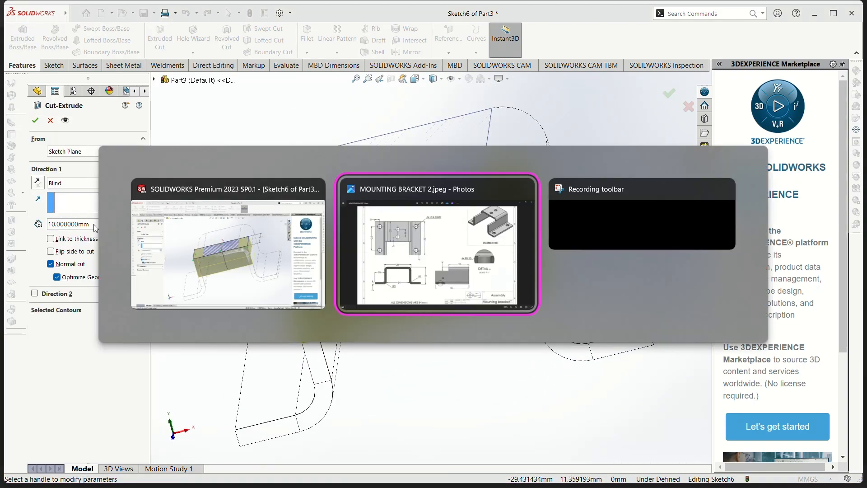
key(alt+Tab)
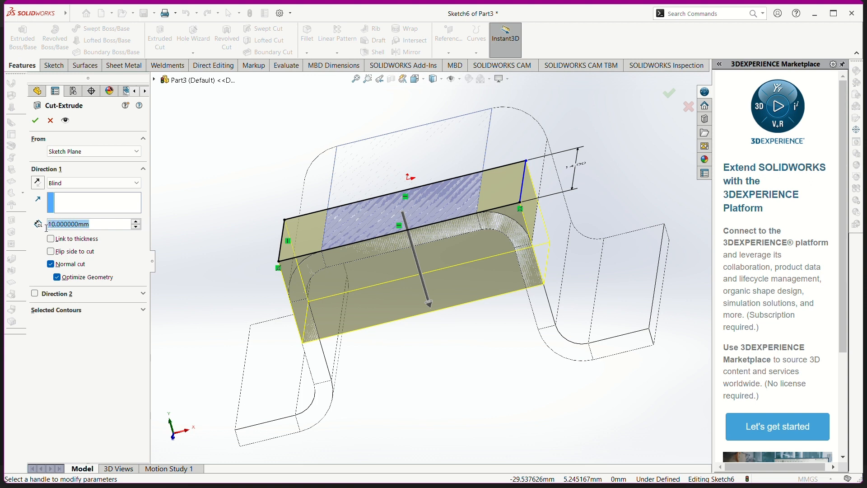
text(4)
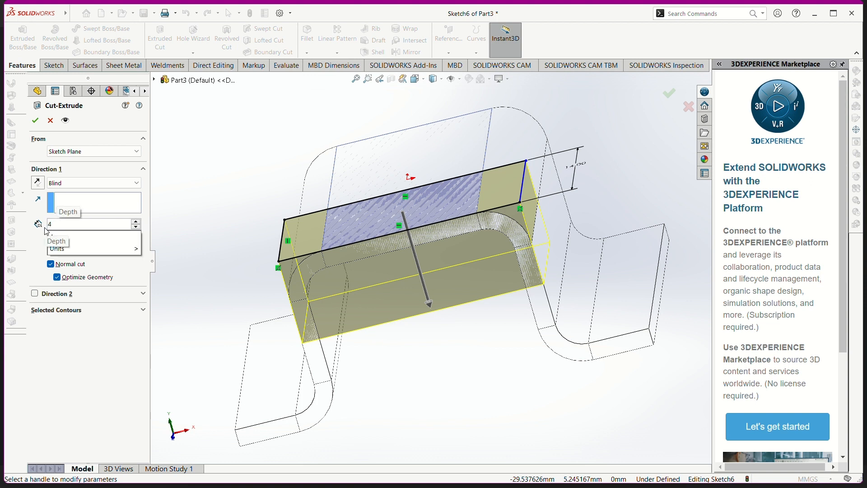
key(Return)
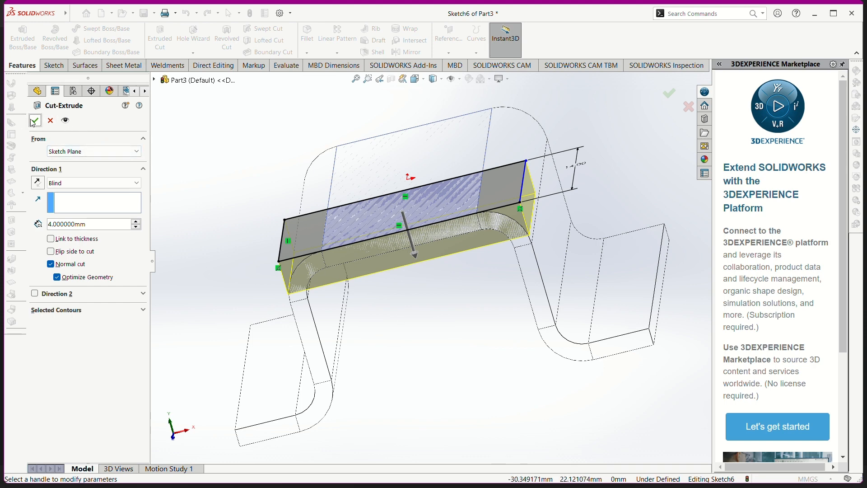
click(33, 120)
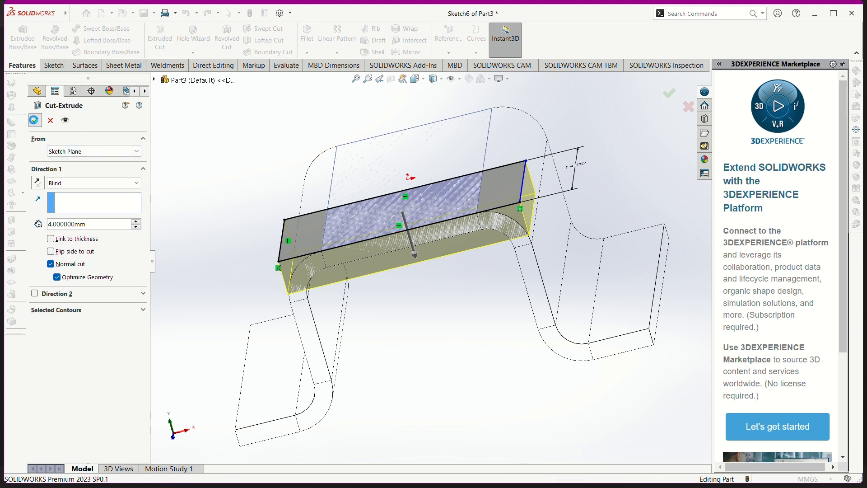
- Accept the 4 mm deep notch cut and inspect the cutout from the front and from above
click(398, 322)
mouse_move(397, 321)
middle_down()
mouse_move(418, 298)
mouse_move(396, 311)
mouse_move(397, 348)
mouse_move(429, 397)
mouse_move(420, 412)
mouse_move(419, 379)
mouse_move(408, 373)
middle_up()
scroll(415, 313, down, 5)
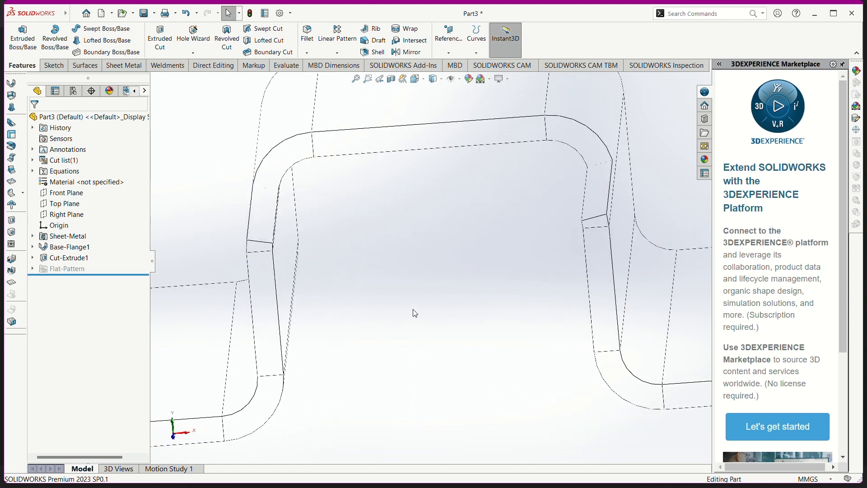
scroll(415, 313, up, 5)
middle_drag(415, 313, 370, 410)
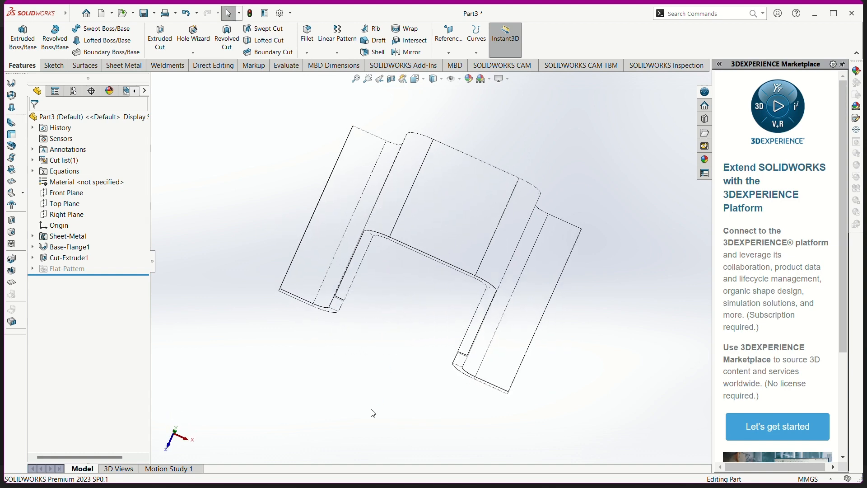
- Start a sketch on the raised top face with a vertical construction line about 24 mm long, from the back edge's midpoint through the origin
click(440, 247)
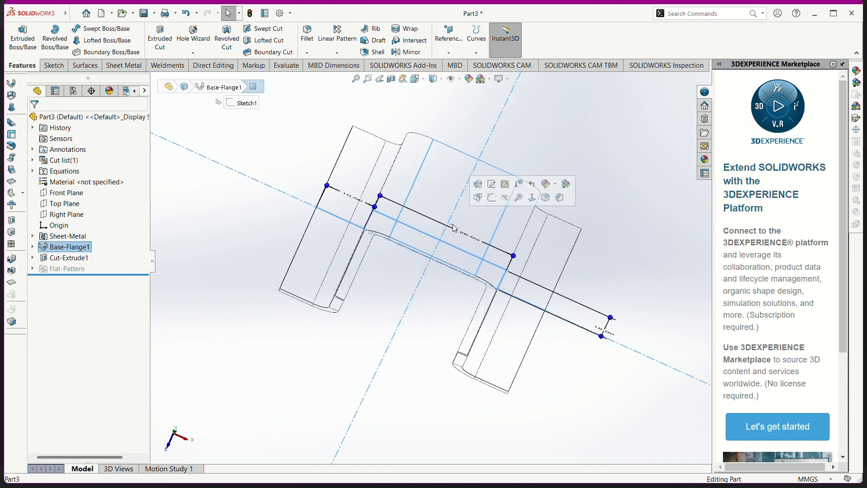
click(538, 249)
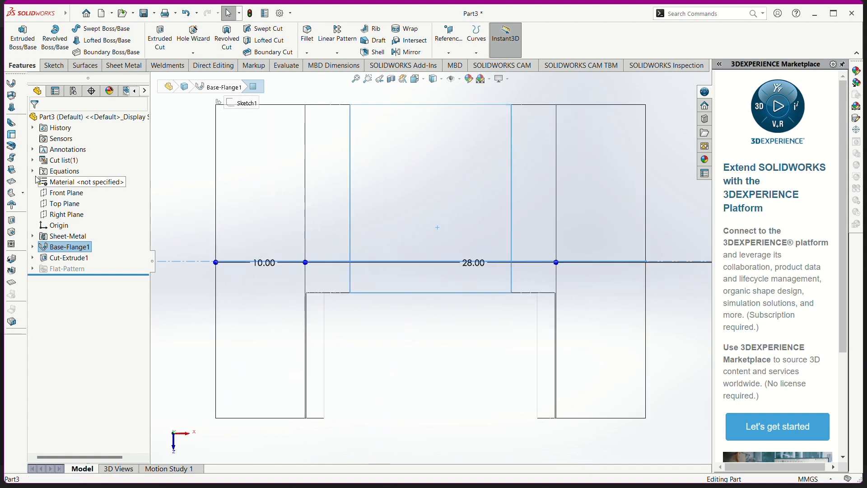
click(54, 66)
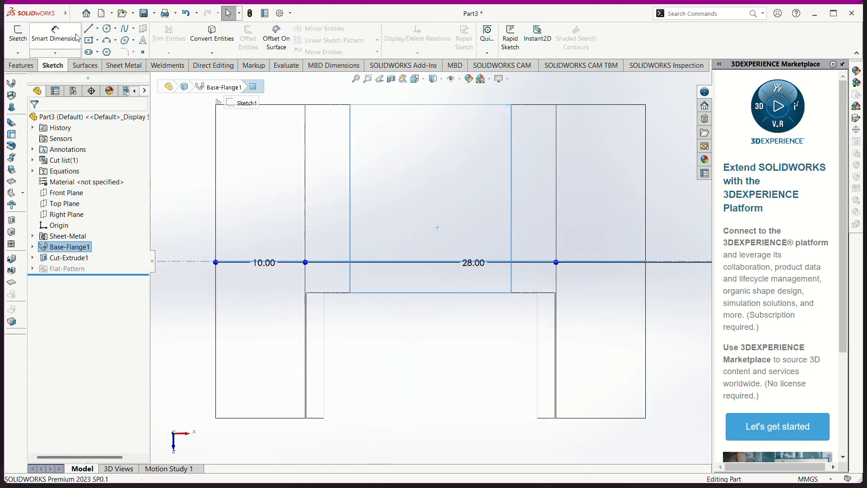
click(88, 28)
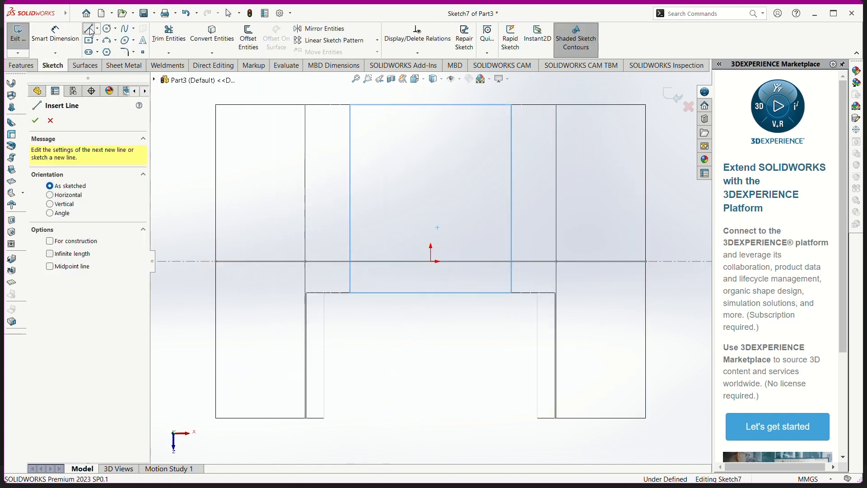
click(430, 104)
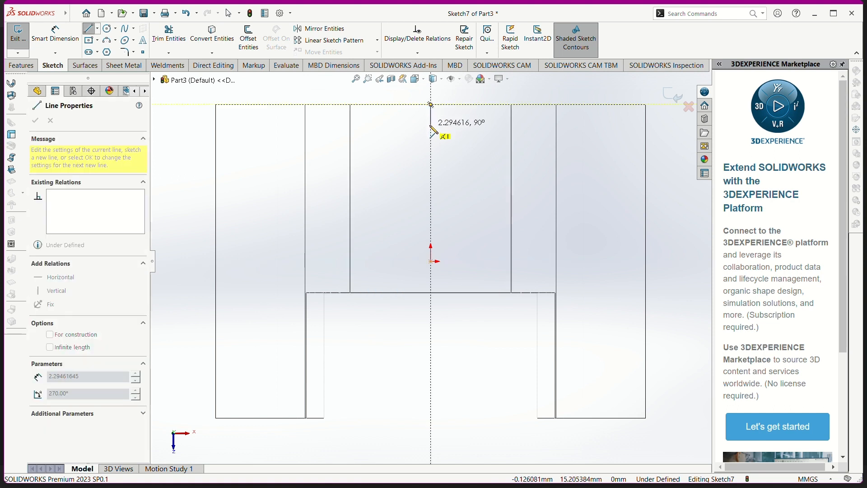
click(431, 318)
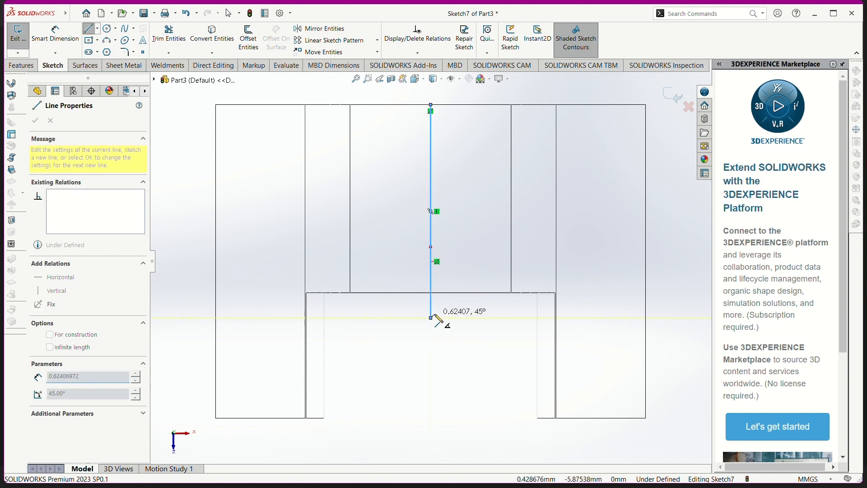
key(Escape)
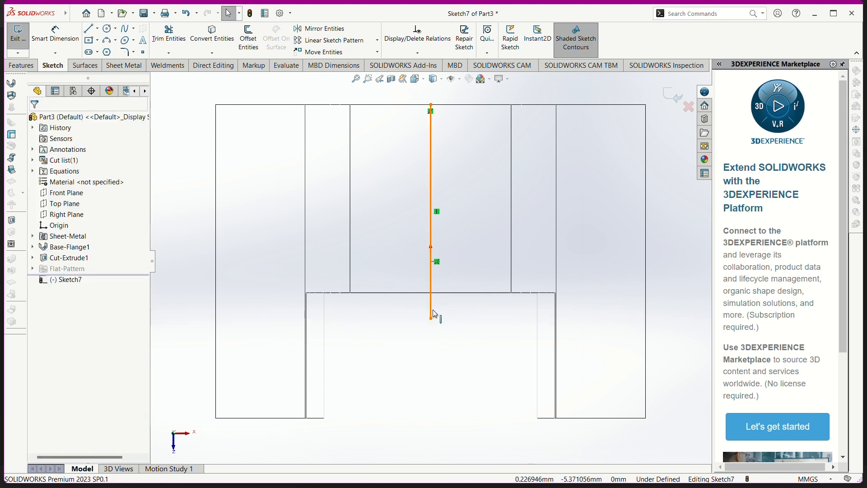
click(431, 315)
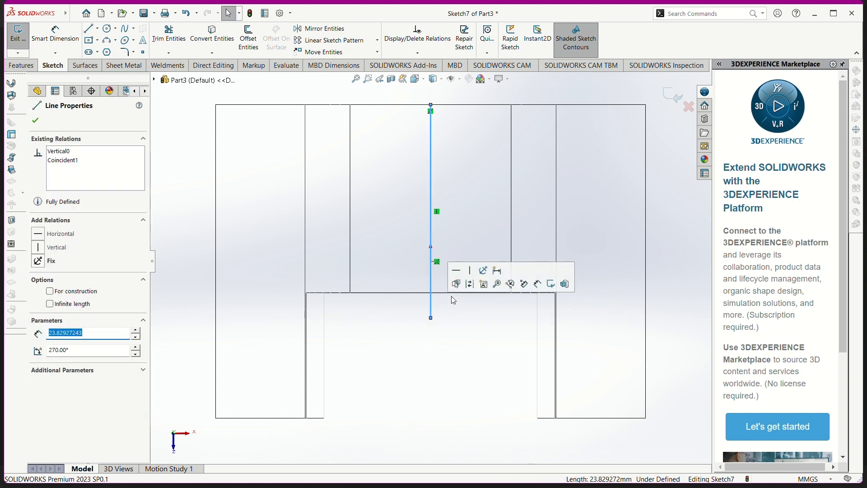
click(470, 284)
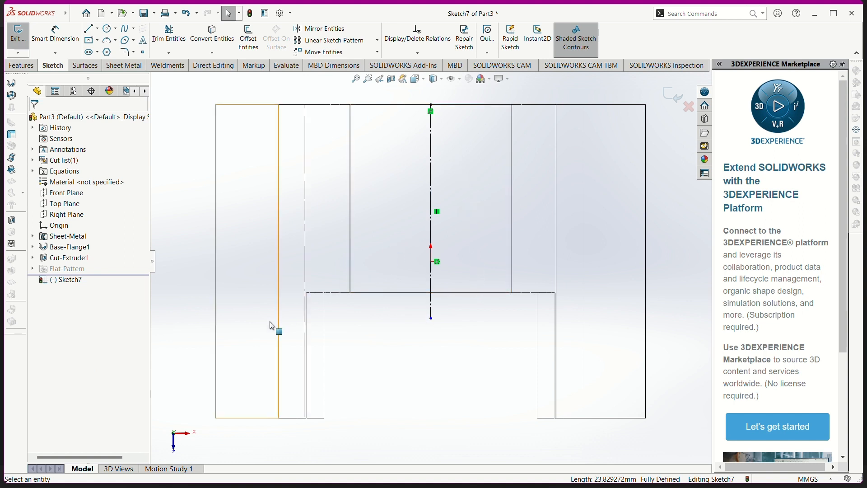
- Sketch two circles centred on the construction line, about 3 mm in diameter near the back edge and about 4.7 mm near the origin
click(108, 30)
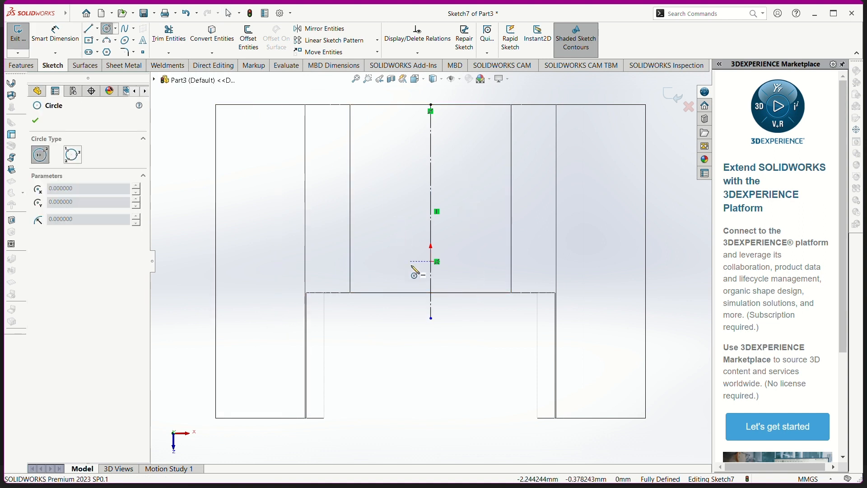
click(430, 134)
click(433, 147)
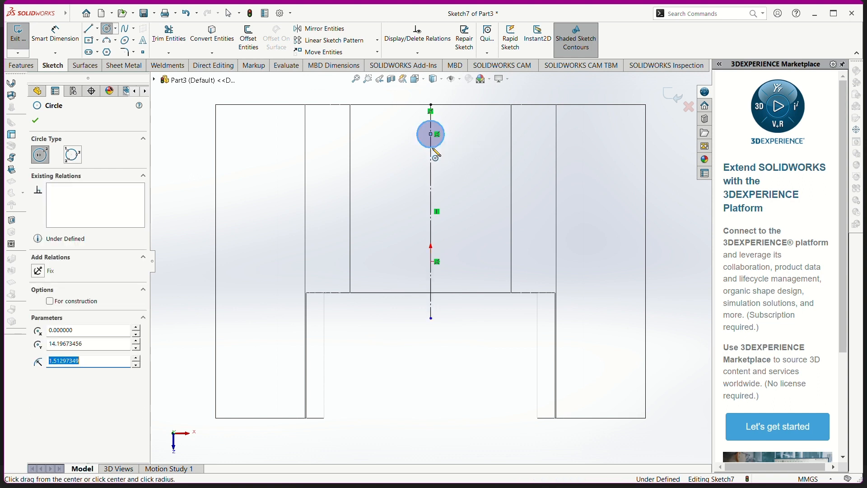
click(431, 235)
click(447, 248)
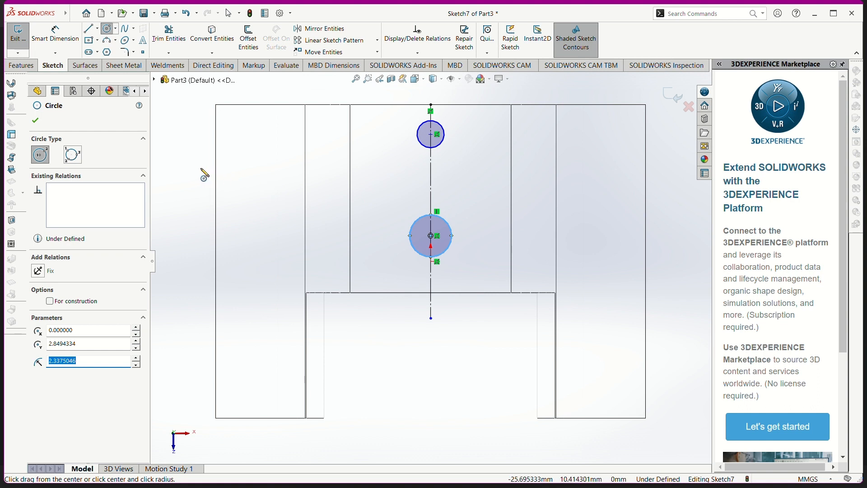
key(Escape)
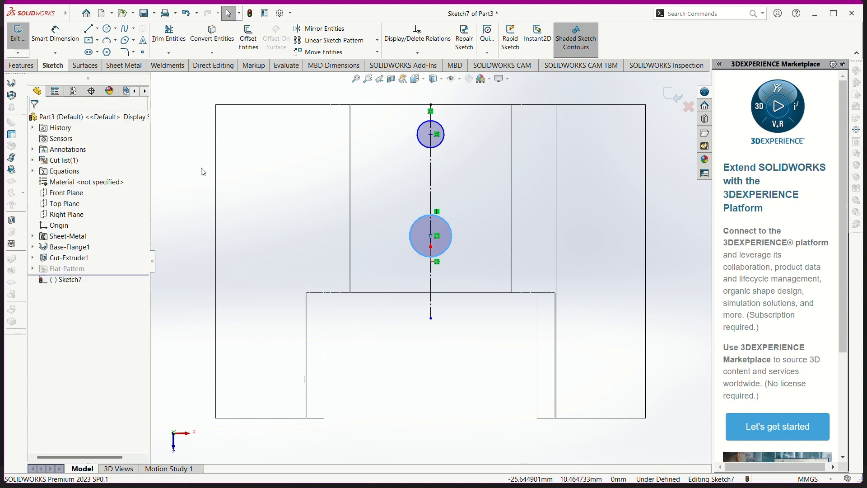
- Apply an Equal relation to the two circles on the construction line
click(416, 225)
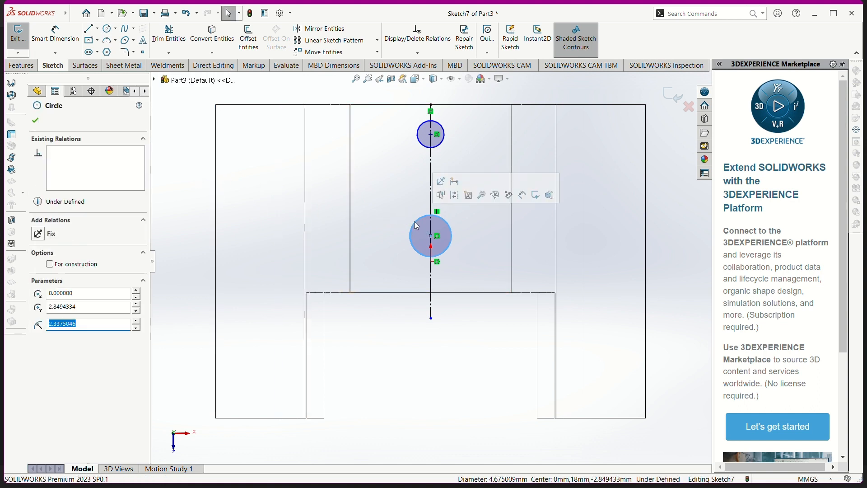
ctrl+click(426, 148)
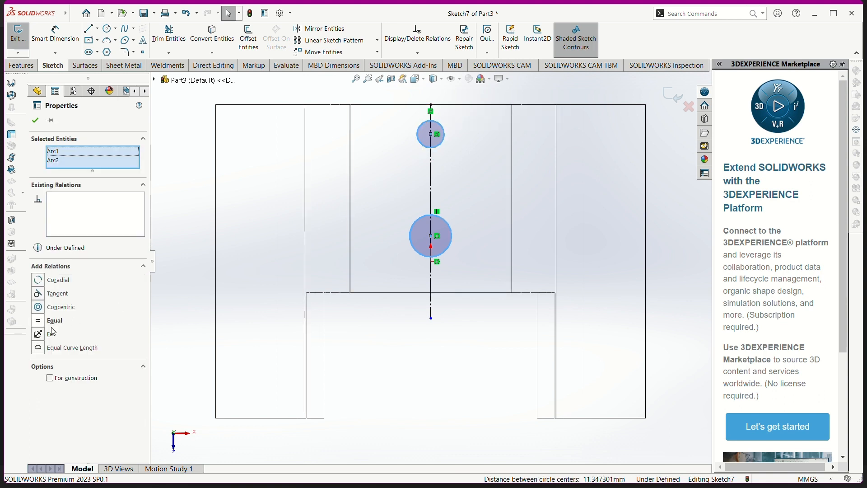
click(54, 322)
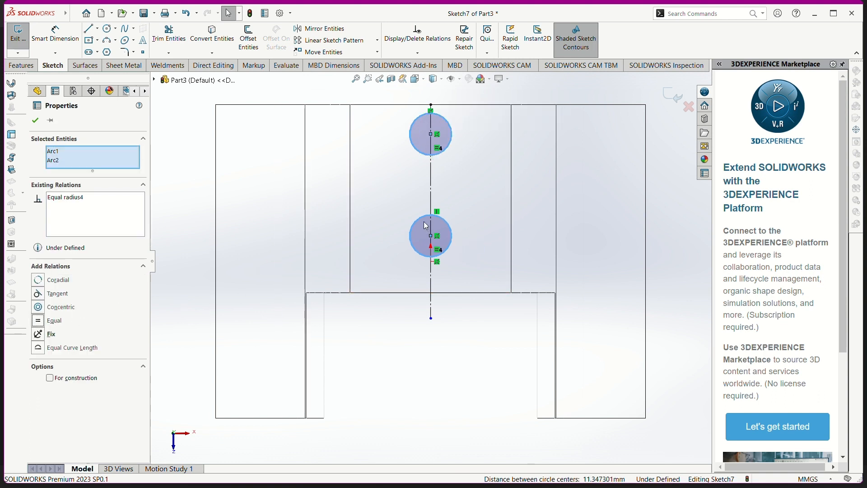
- Sketch four circles about 3.6 to 5 mm in diameter near the outer corners of the side flanges, with their centres aligned
click(107, 30)
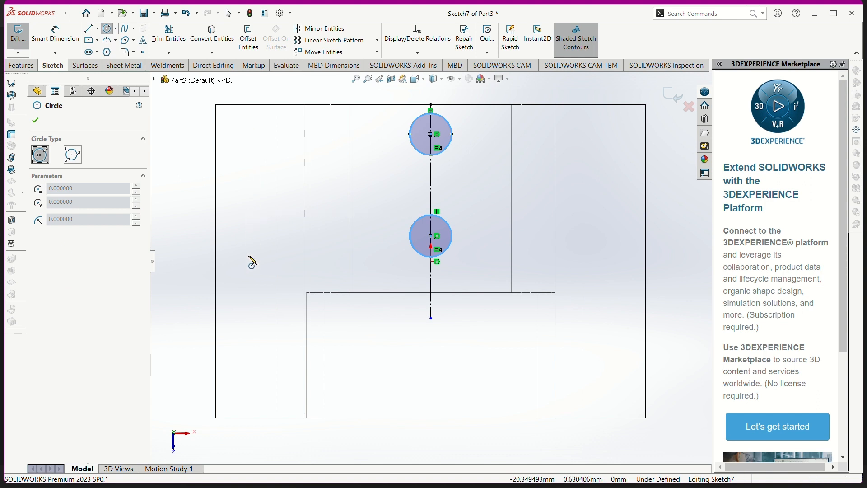
drag(256, 376, 278, 385)
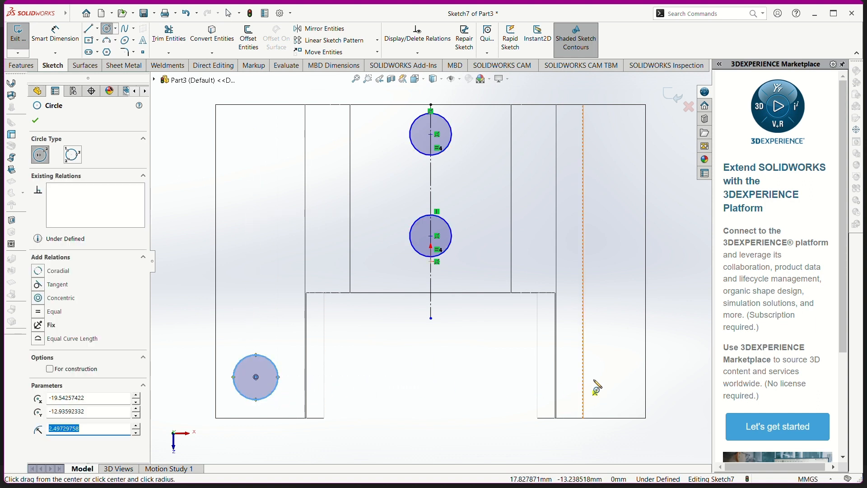
drag(607, 377, 615, 397)
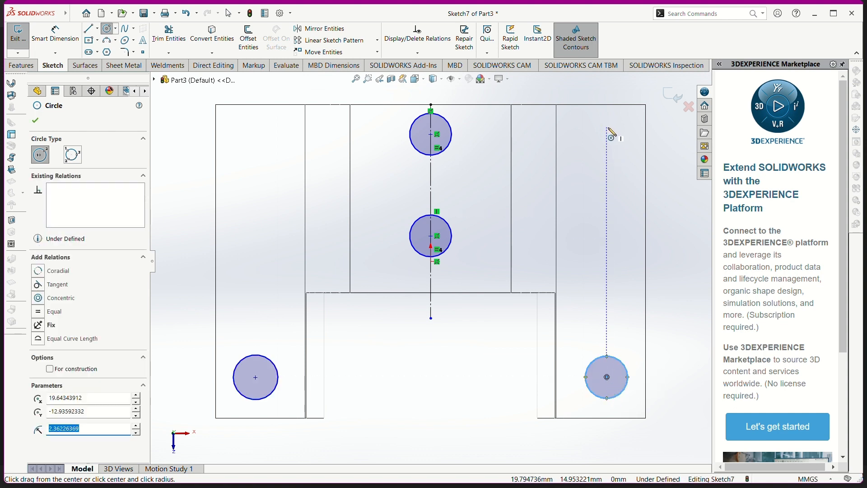
drag(607, 128, 616, 149)
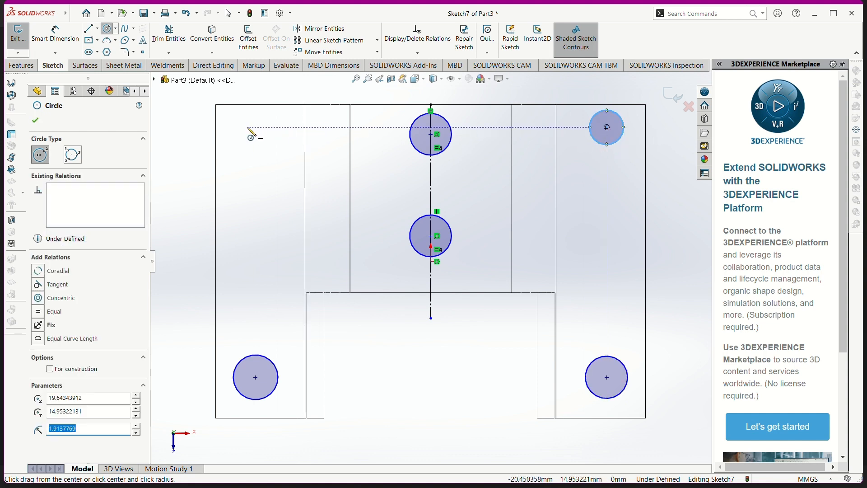
key(Escape)
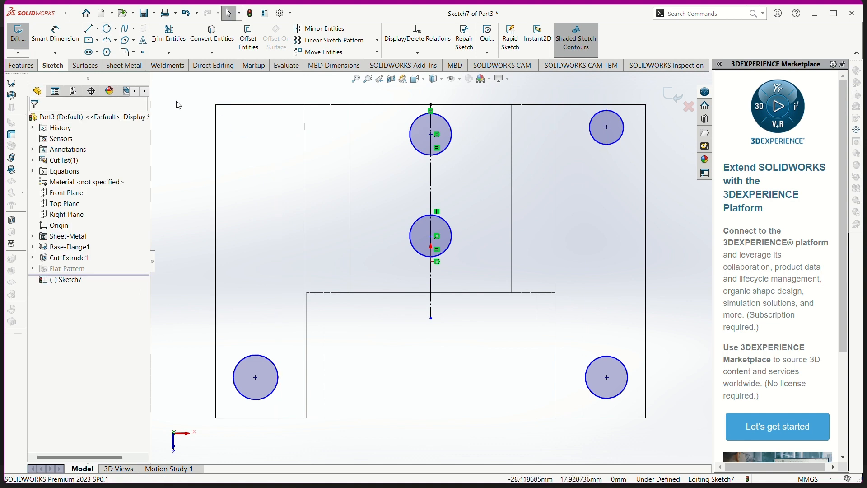
click(108, 30)
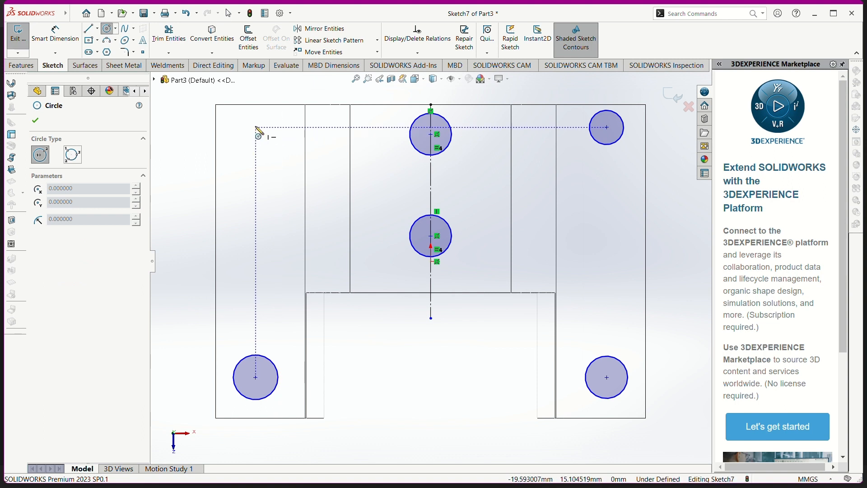
drag(256, 128, 266, 139)
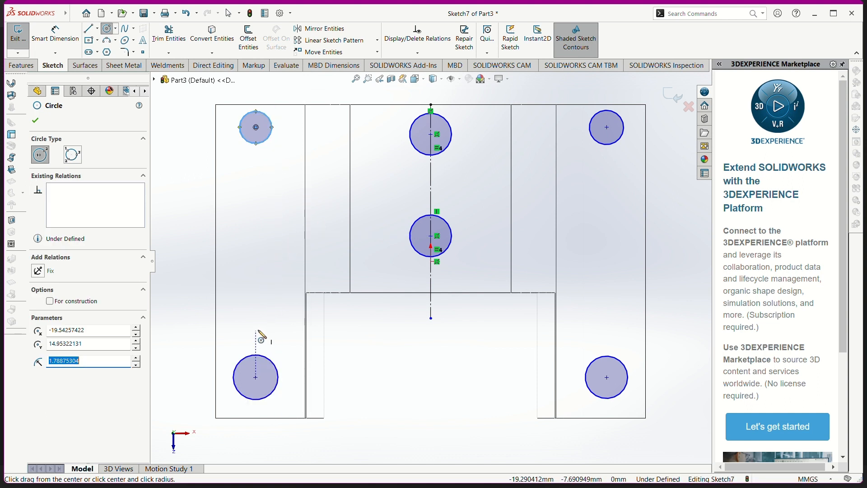
key(Escape)
- Apply an Equal relation to the four corner circles on the side flanges
click(264, 361)
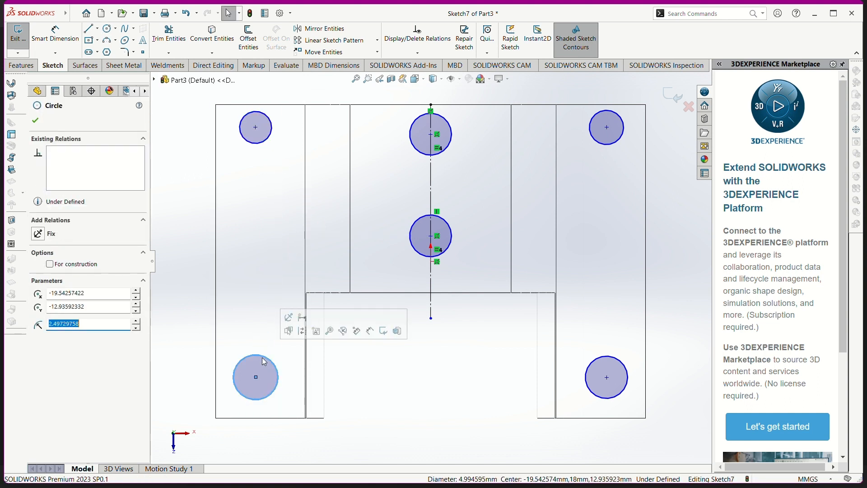
ctrl+click(268, 144)
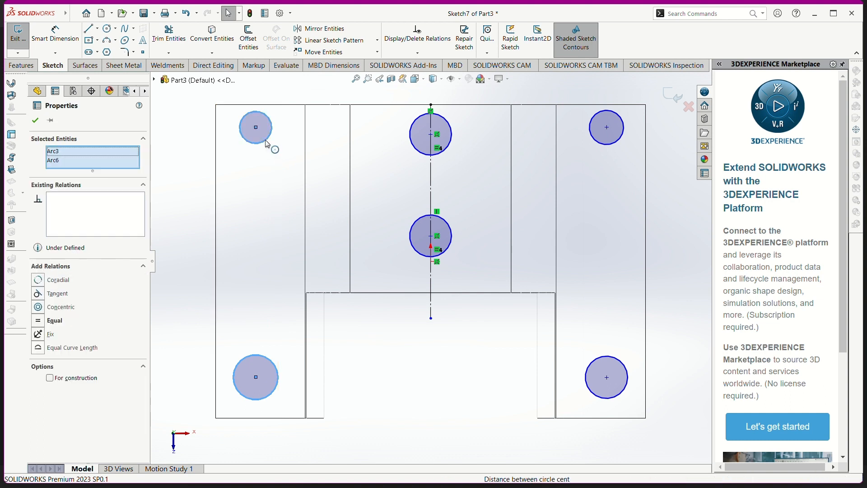
ctrl+click(606, 143)
ctrl+click(620, 366)
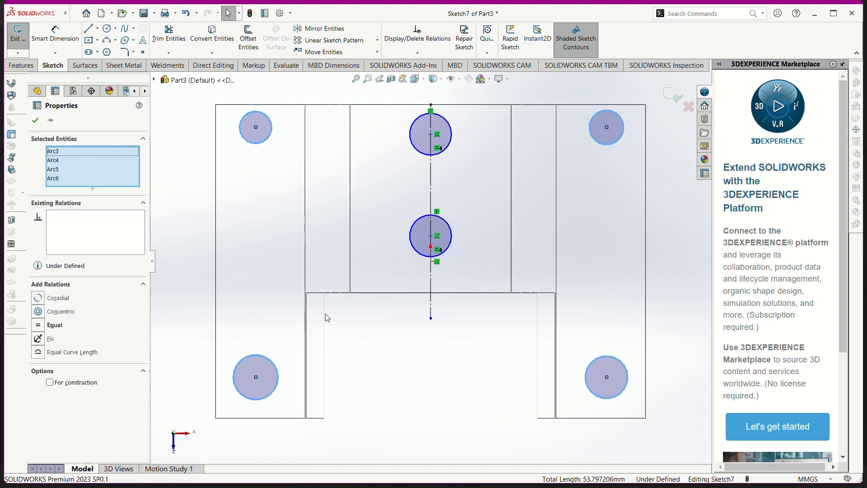
click(55, 325)
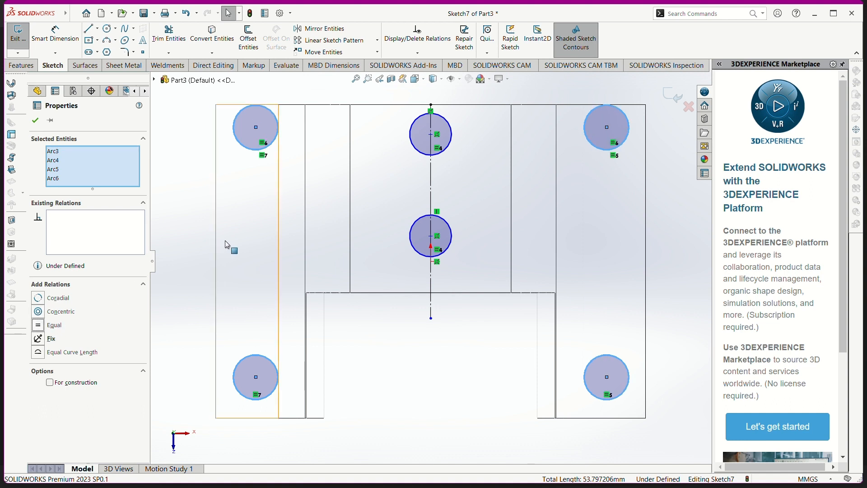
- Dimension the back left corner circle, check the hole size in the reference drawing, and set the diameter to 4 mm
click(53, 41)
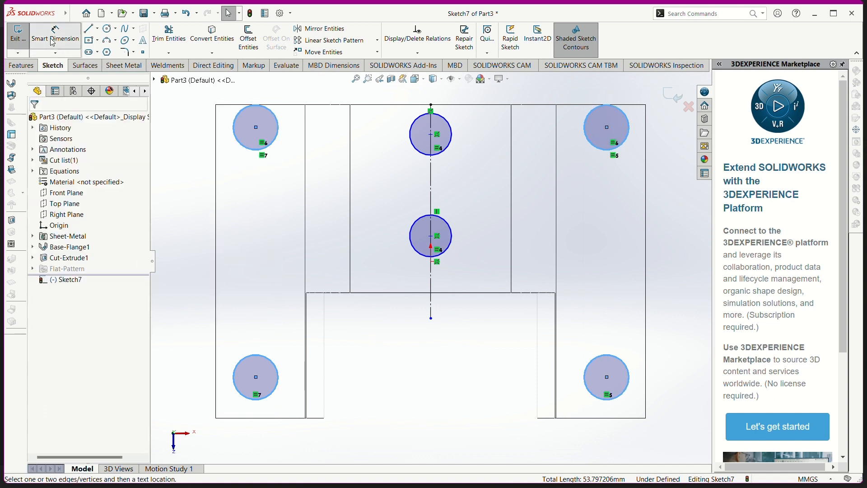
click(273, 145)
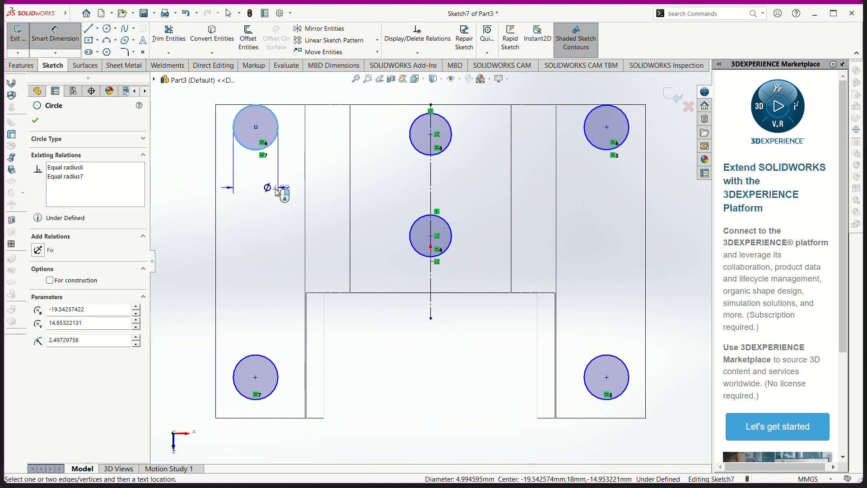
click(298, 195)
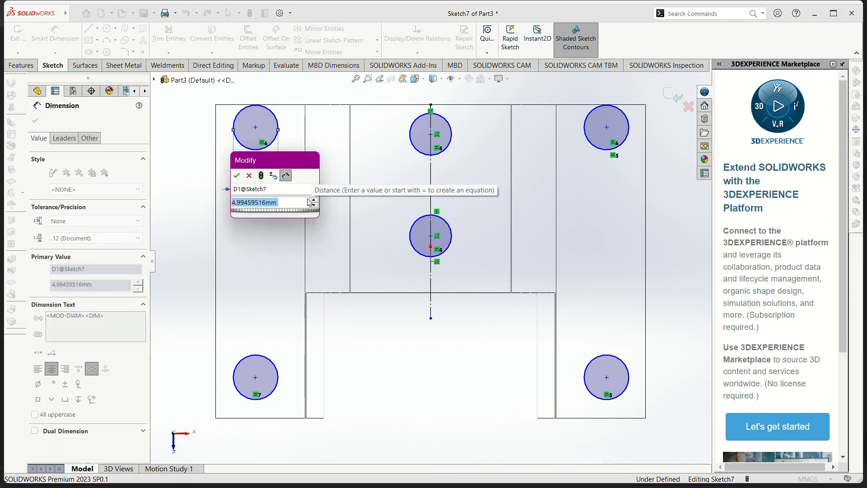
key(alt+Tab)
key(alt+Tab)
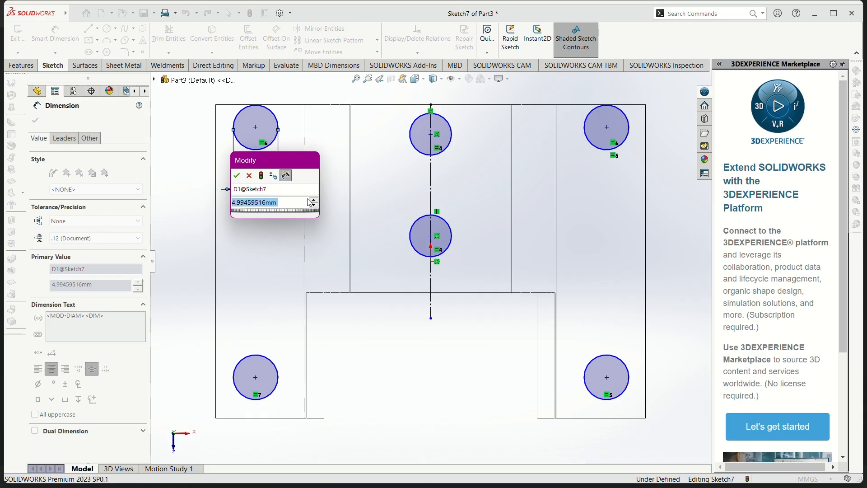
text(4)
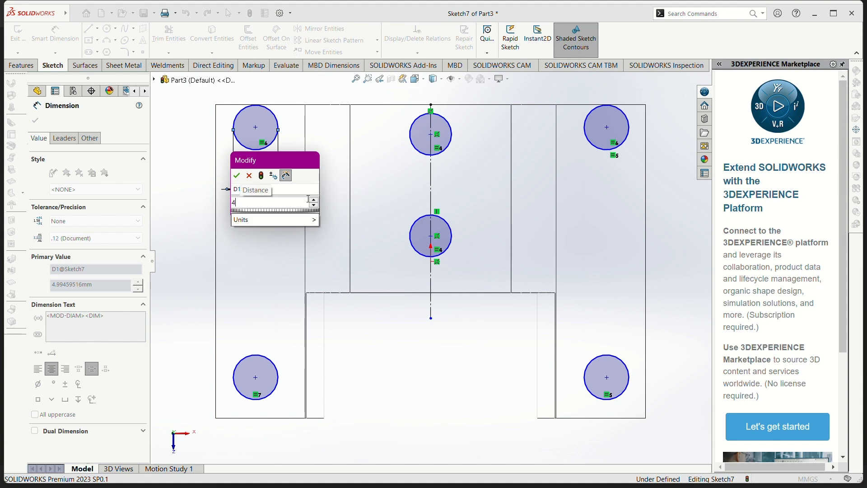
key(Return)
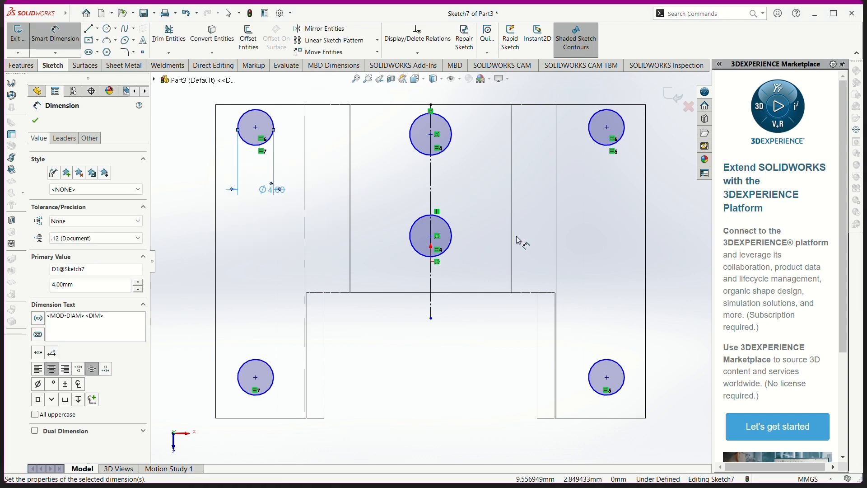
- Dimension the back circle on the construction line and set its diameter to 4 mm
click(418, 151)
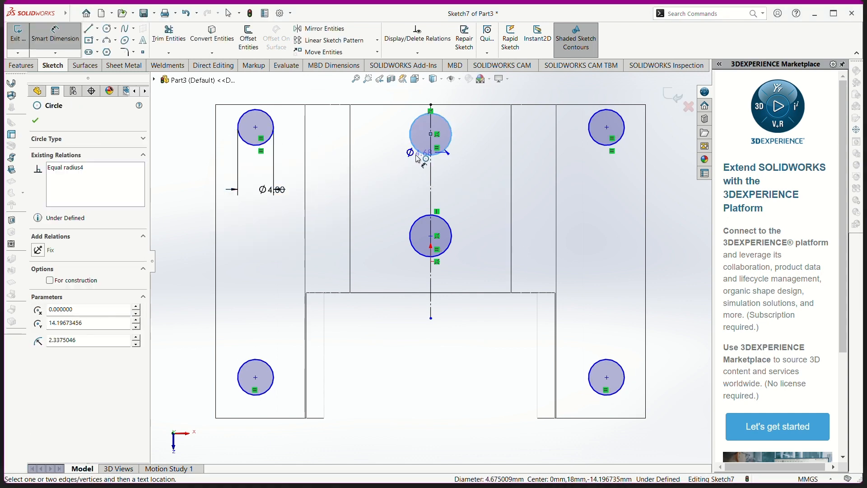
click(387, 188)
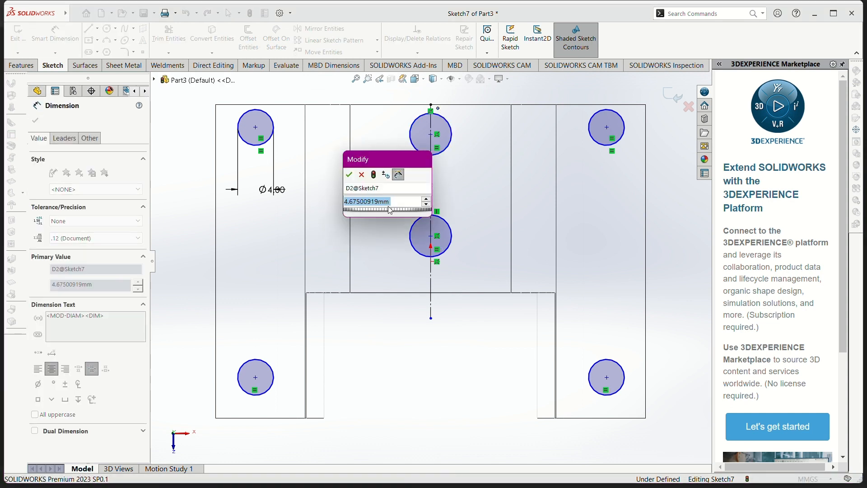
text(4)
key(Return)
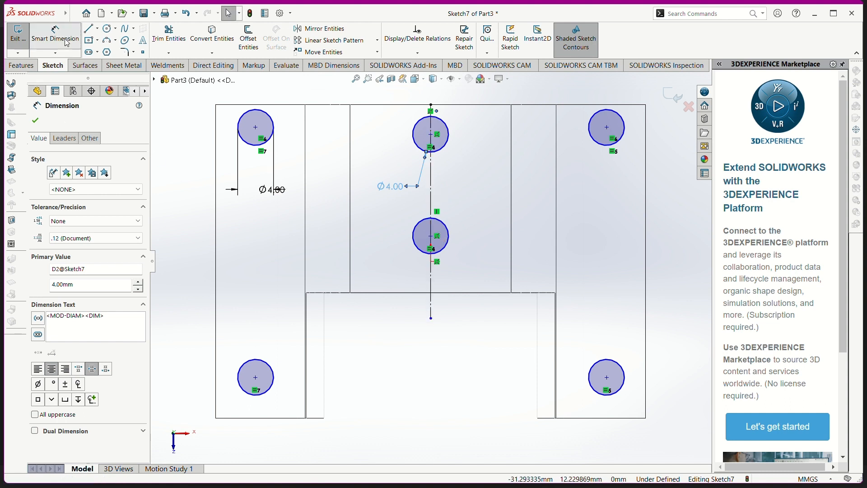
- Dimension the front centreline circle's centre from the notch edge, check the reference drawing, and set the distance to 5 mm
click(64, 34)
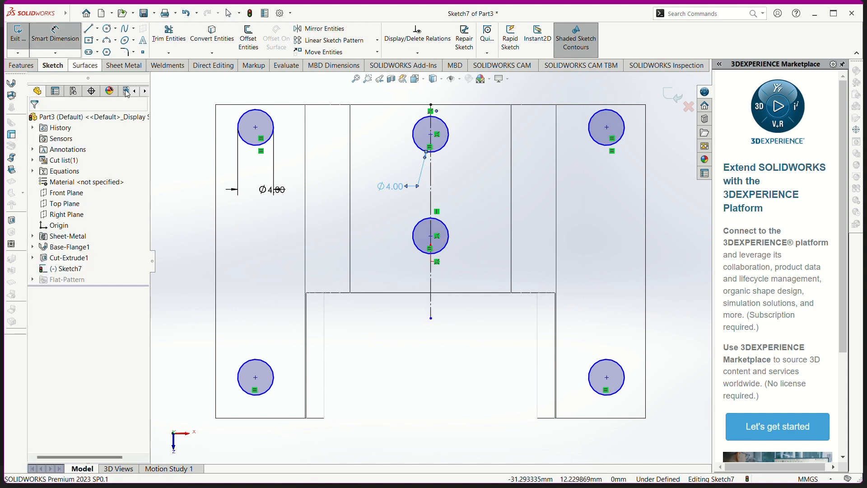
click(438, 295)
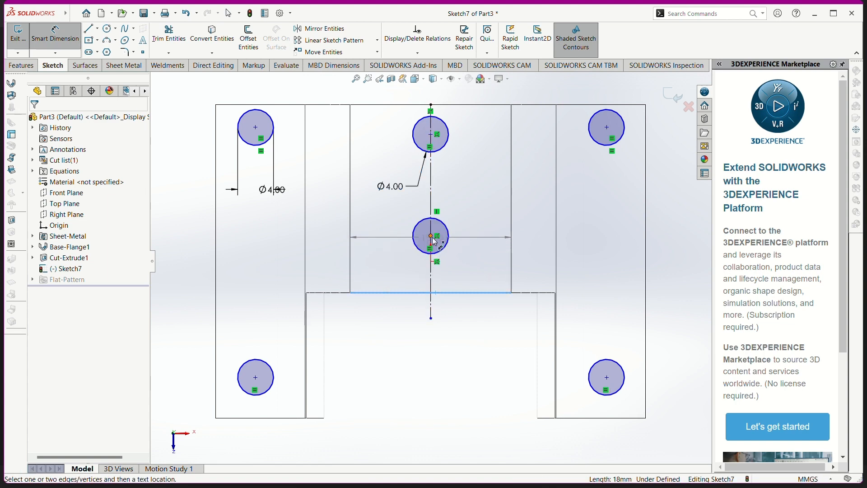
click(431, 236)
click(488, 255)
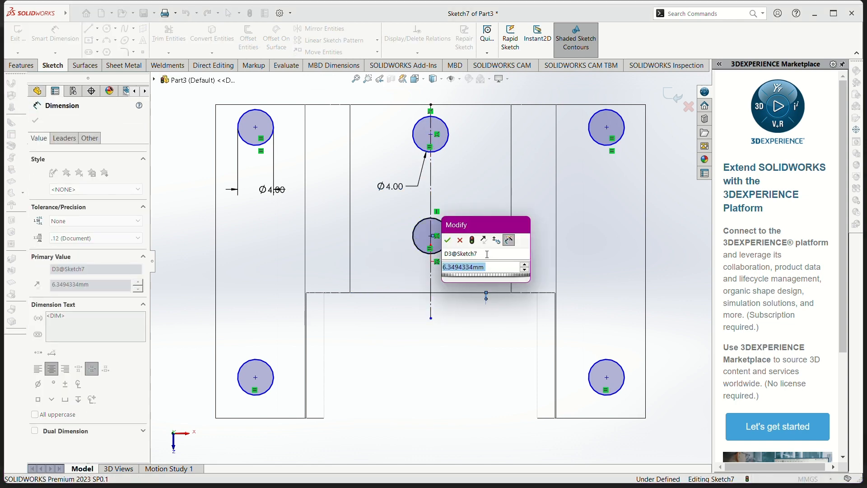
key(alt+Tab)
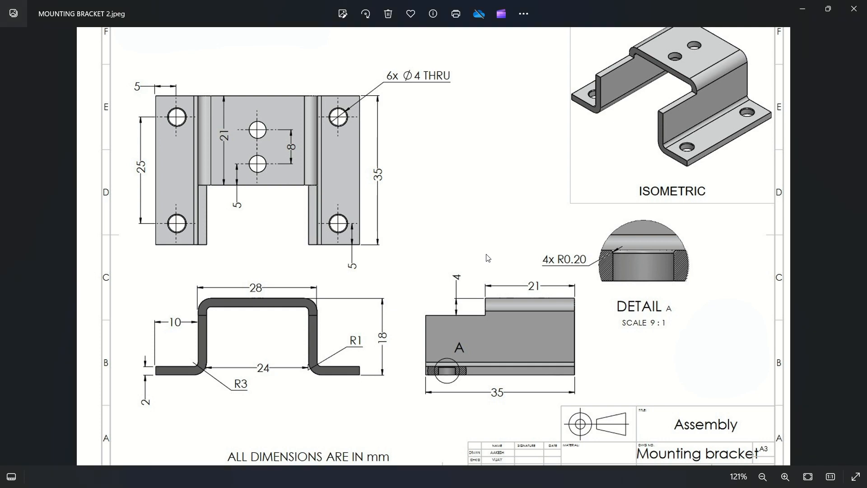
key(alt+Tab)
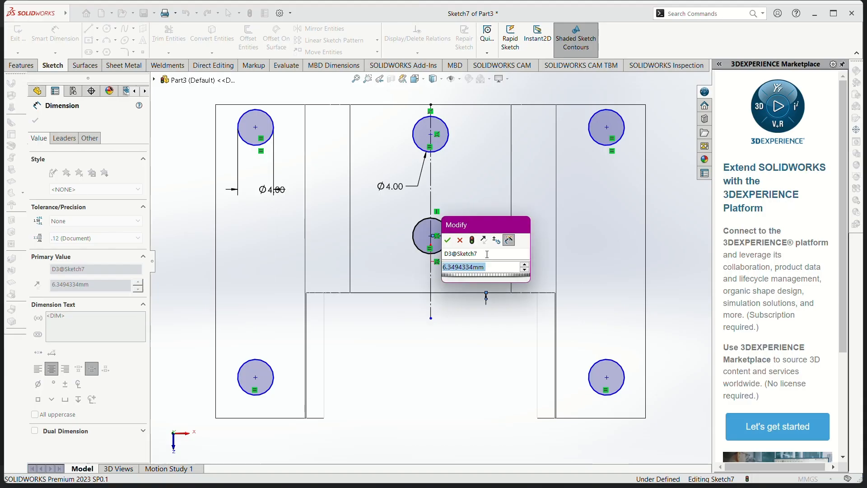
text(5)
key(Return)
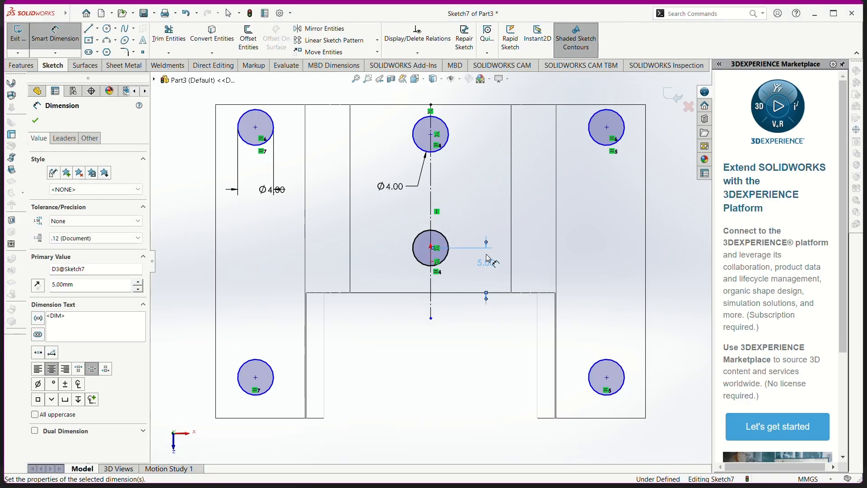
- Dimension the spacing between the two centreline circles, check the reference drawing, and set it to 8 mm
click(431, 249)
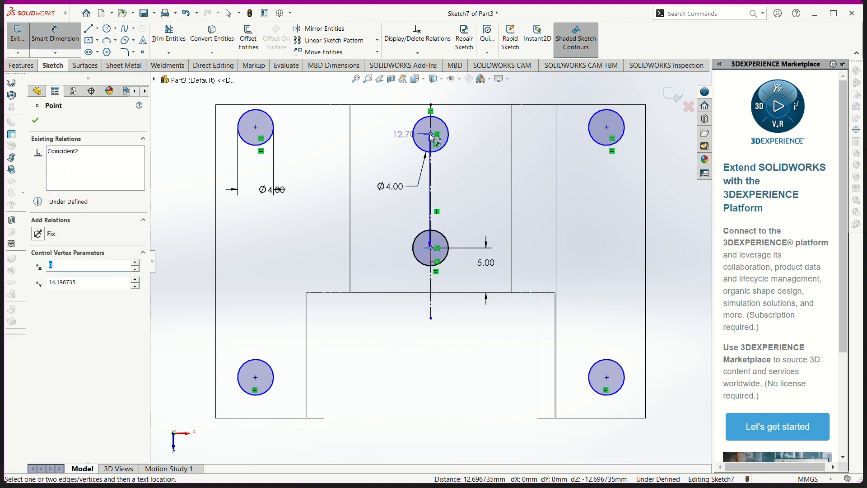
click(483, 181)
key(alt+Tab)
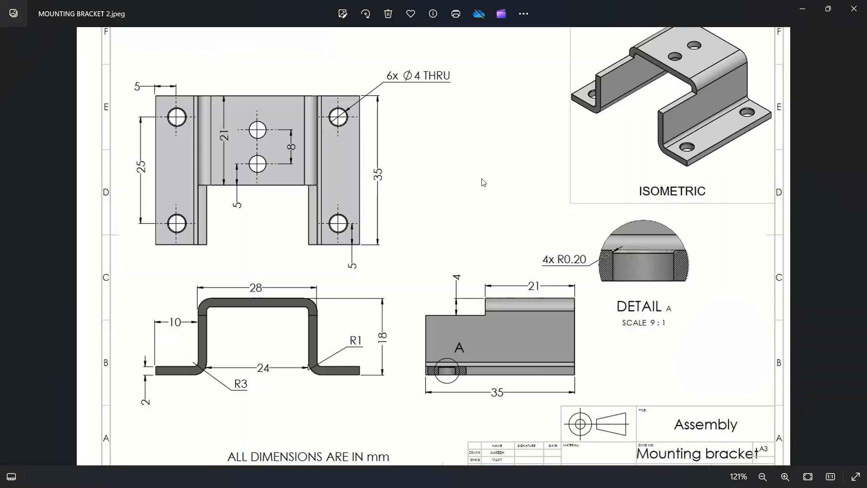
key(alt+Tab)
text(8)
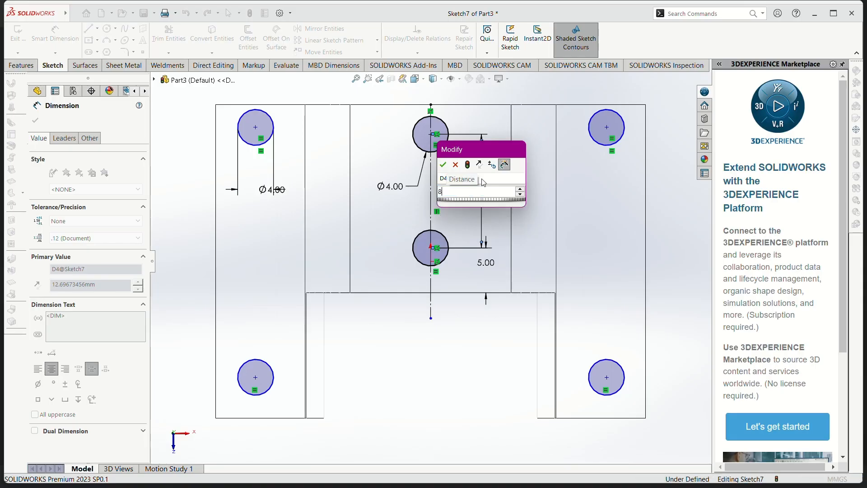
key(Return)
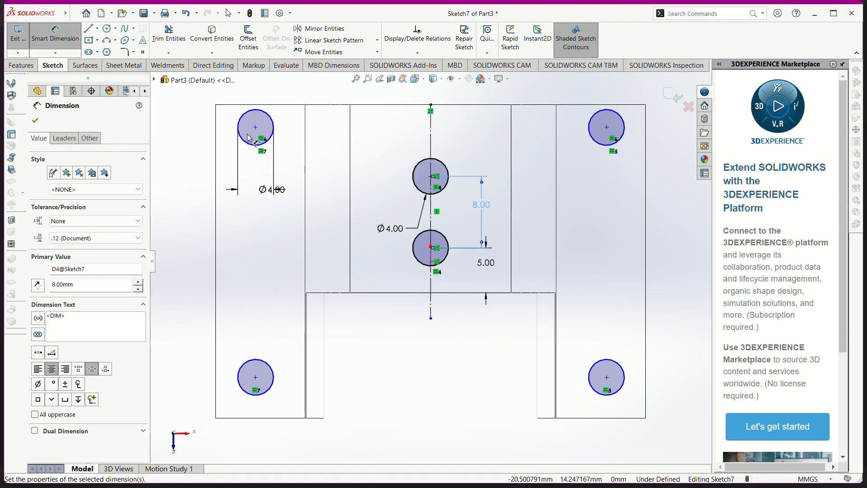
click(255, 126)
click(256, 104)
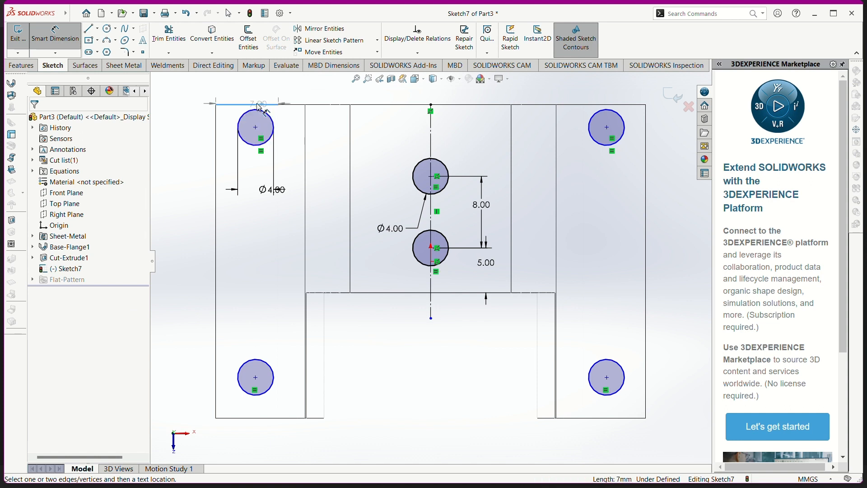
key(Escape)
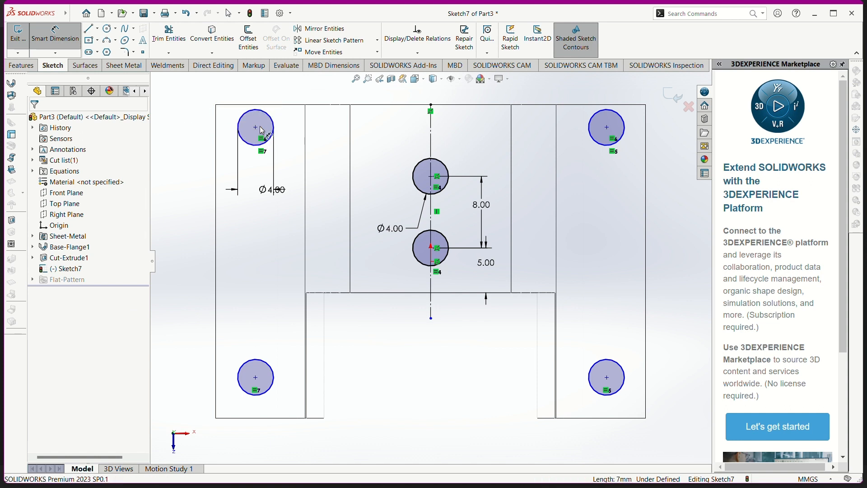
- Dimension the back left circle's centre from the left flange's outer edge, check the reference drawing, and set the distance to 5 mm
click(255, 128)
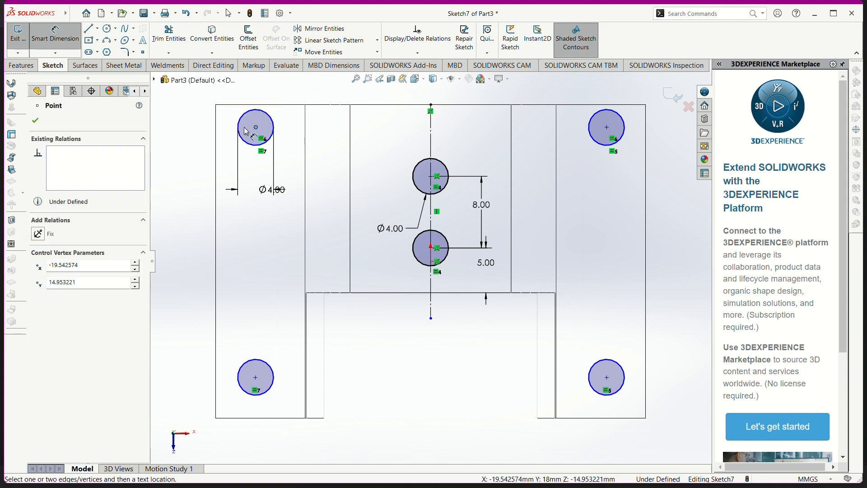
click(215, 135)
click(248, 93)
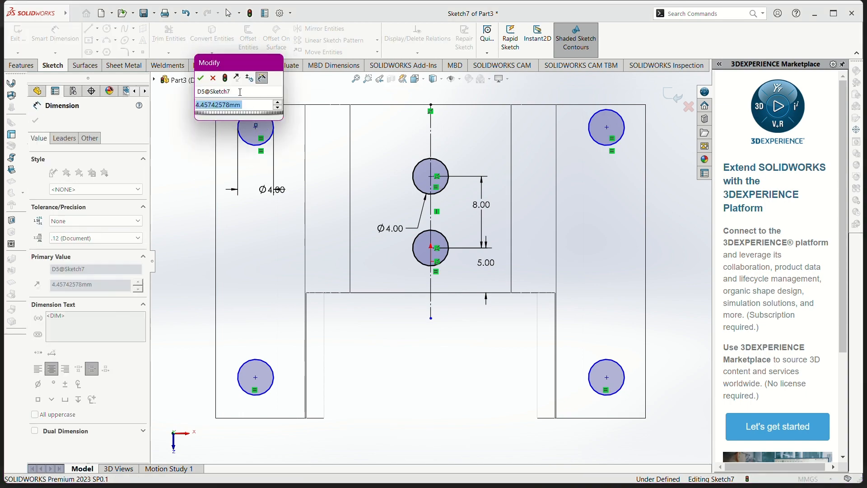
key(alt+Tab)
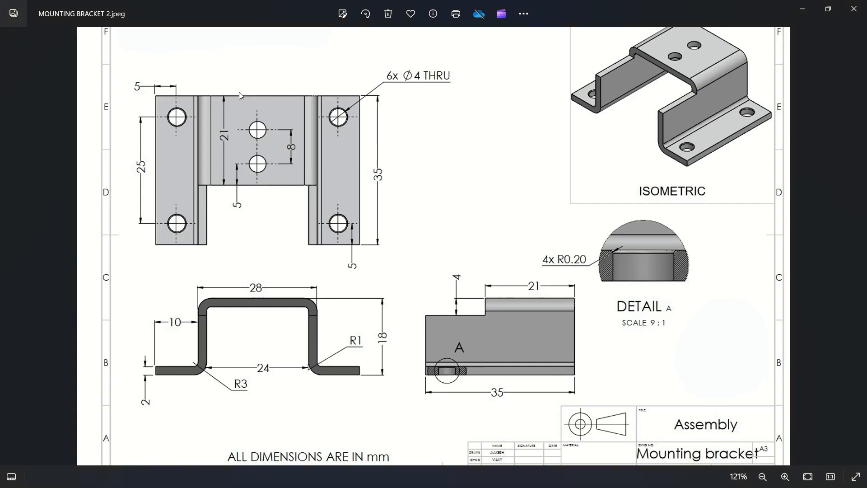
key(alt+Tab)
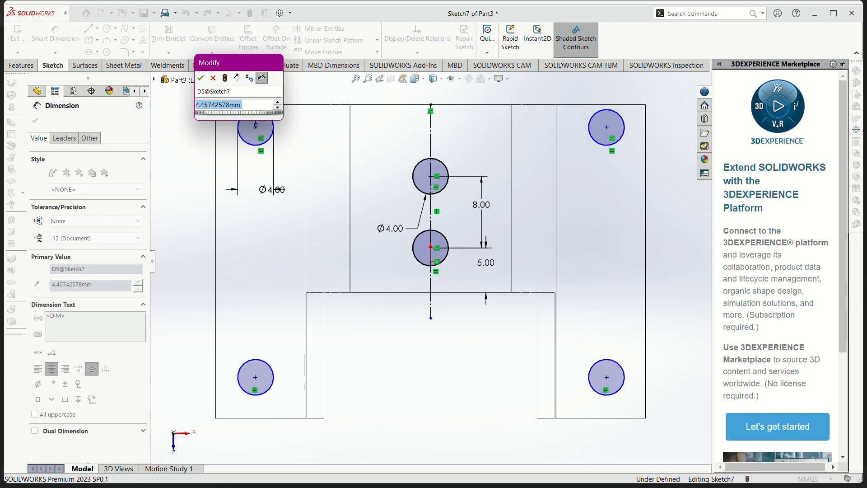
text(5)
key(Return)
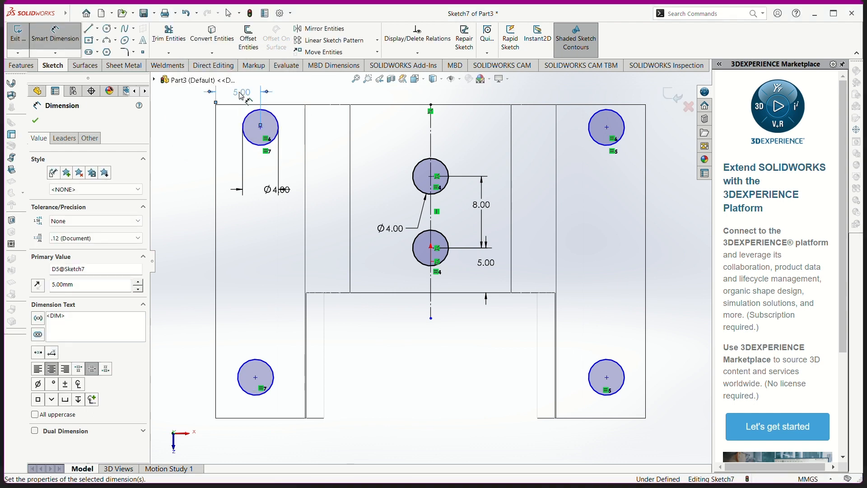
- Dimension the front left circle's centre from the left flange's outer edge and set the distance to 5 mm
click(256, 378)
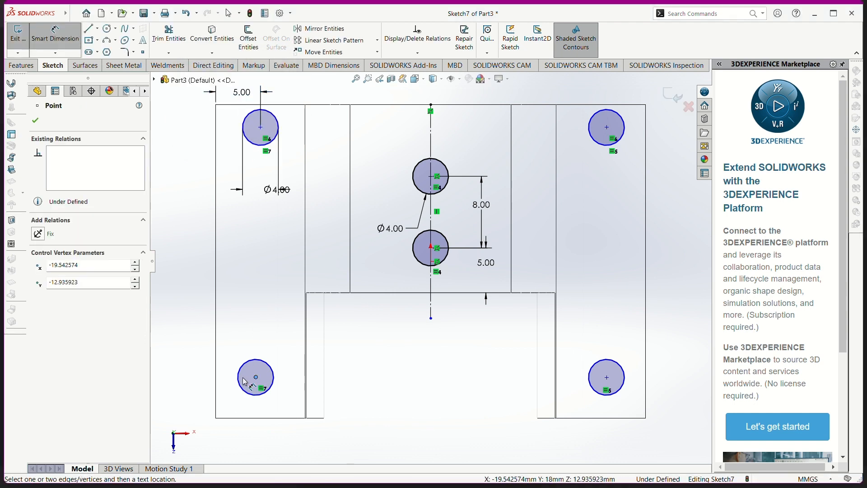
click(215, 382)
click(181, 406)
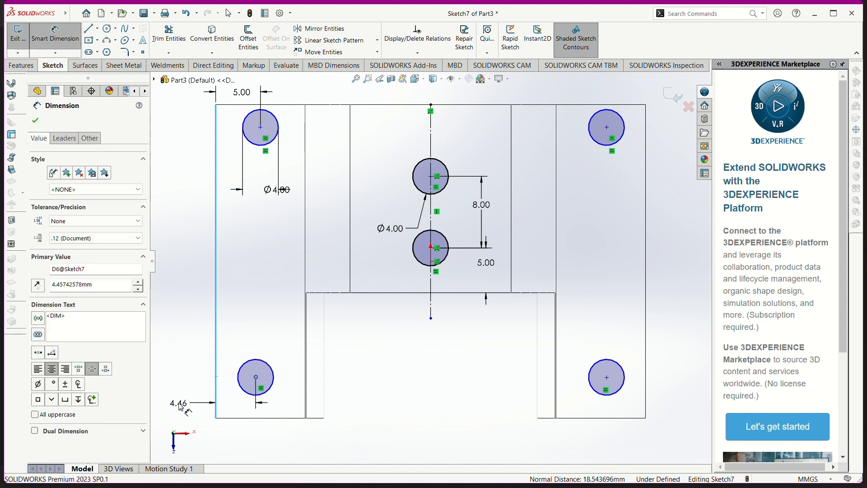
text(5)
key(Return)
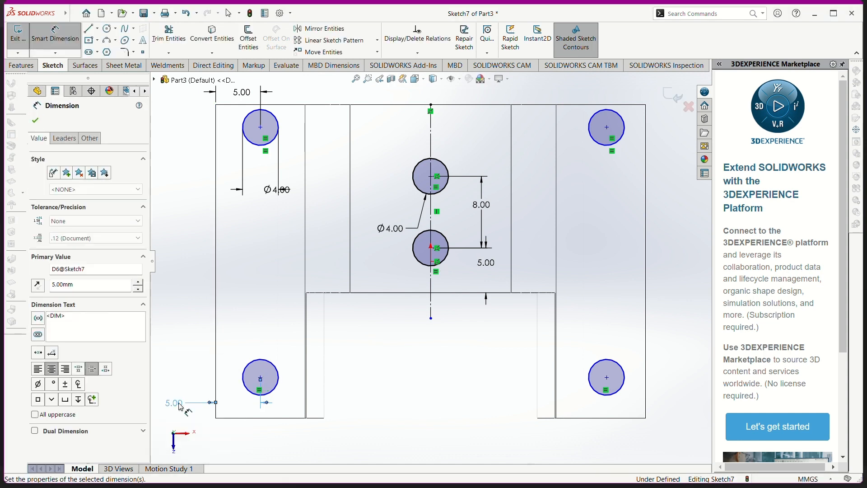
- Dimension the front right circle's centre from the right flange's outer edge and set the distance to 5 mm
click(607, 378)
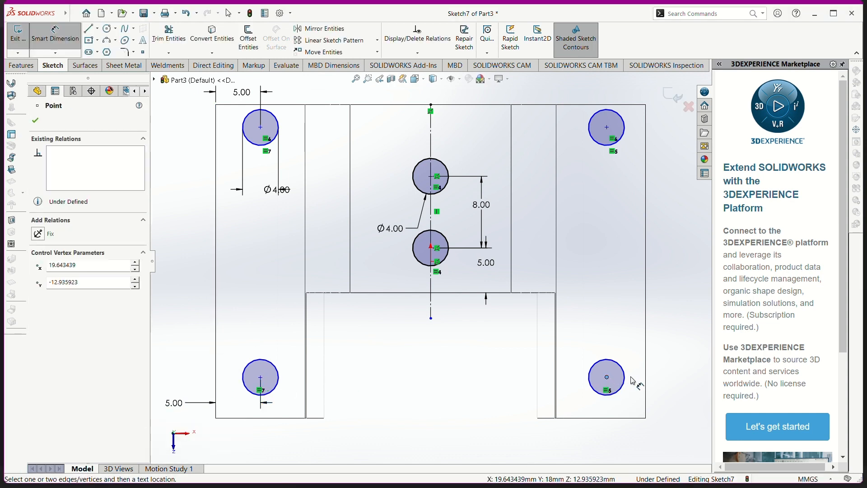
click(645, 379)
click(685, 361)
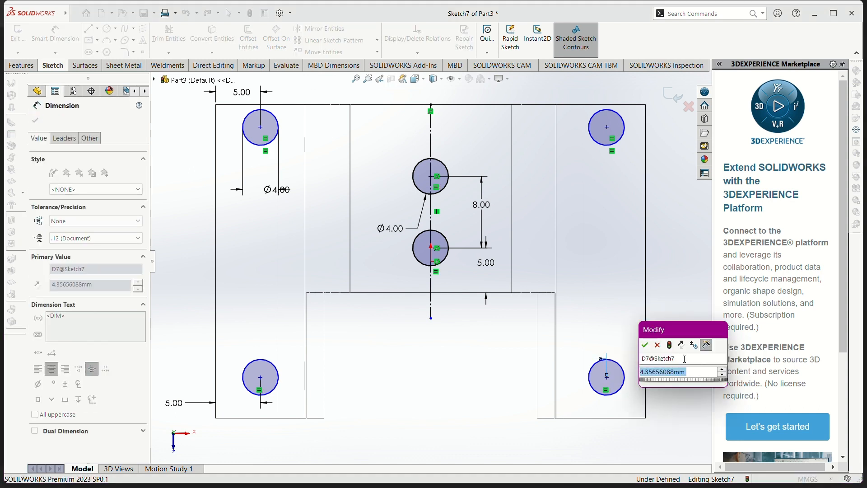
text(5)
key(Return)
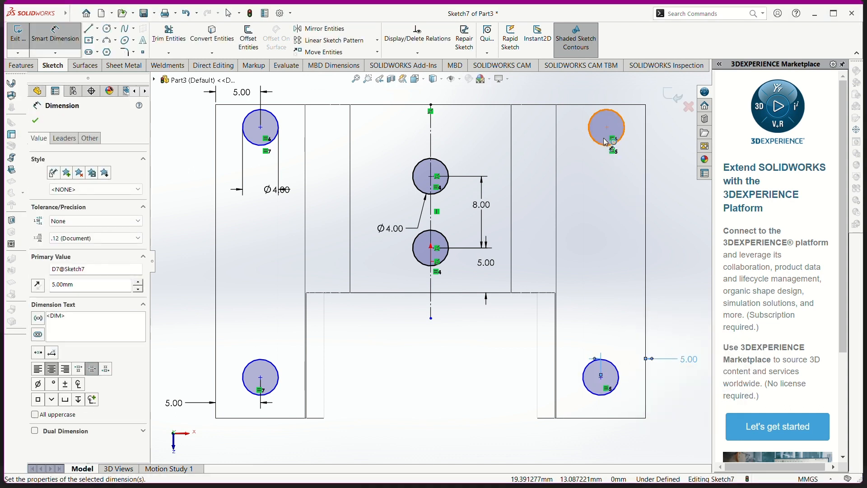
- Dimension the back right circle's centre from the right flange's outer edge and set the distance to 5 mm
click(607, 128)
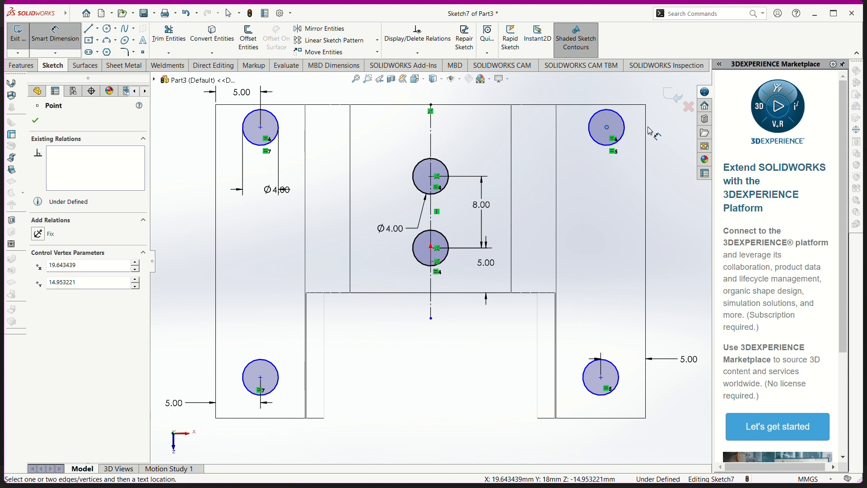
click(646, 129)
click(670, 143)
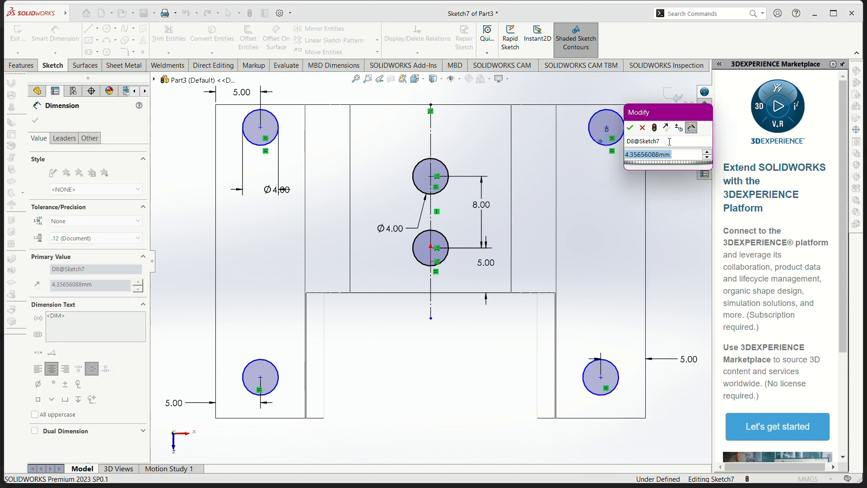
key(Return)
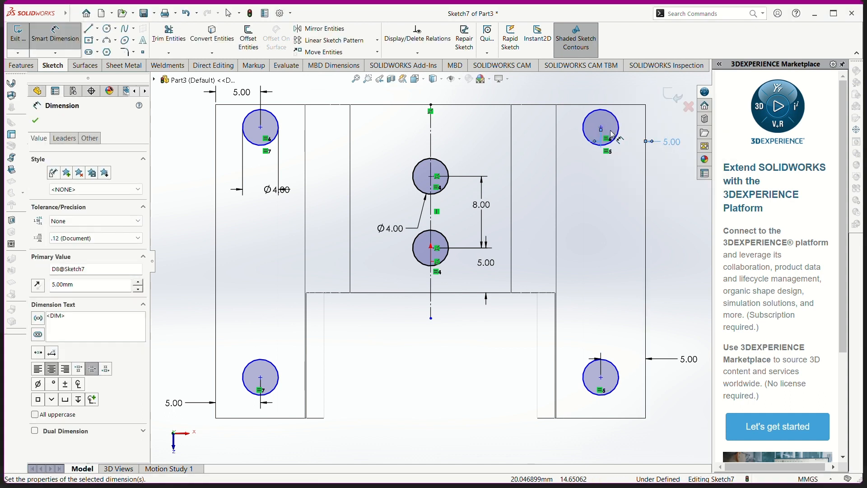
- Dimension the back right circle's centre from the right flange's back edge and set the distance to 5 mm
click(601, 128)
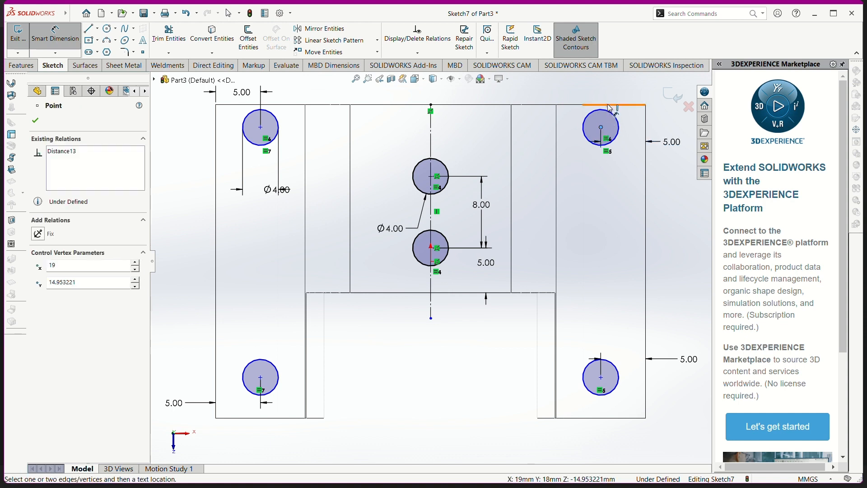
click(609, 105)
click(596, 85)
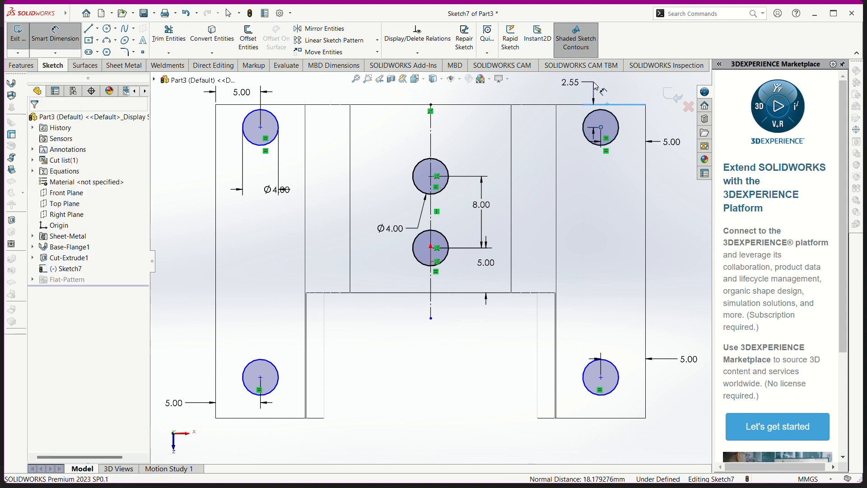
text(8)
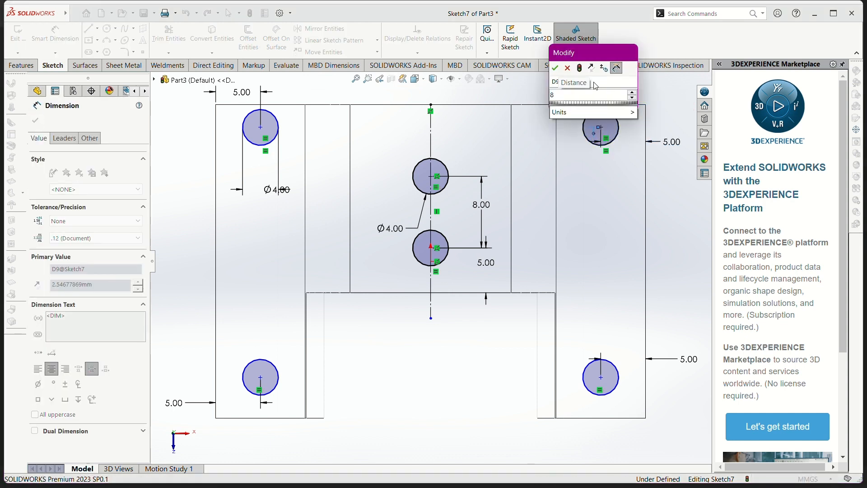
key(Escape)
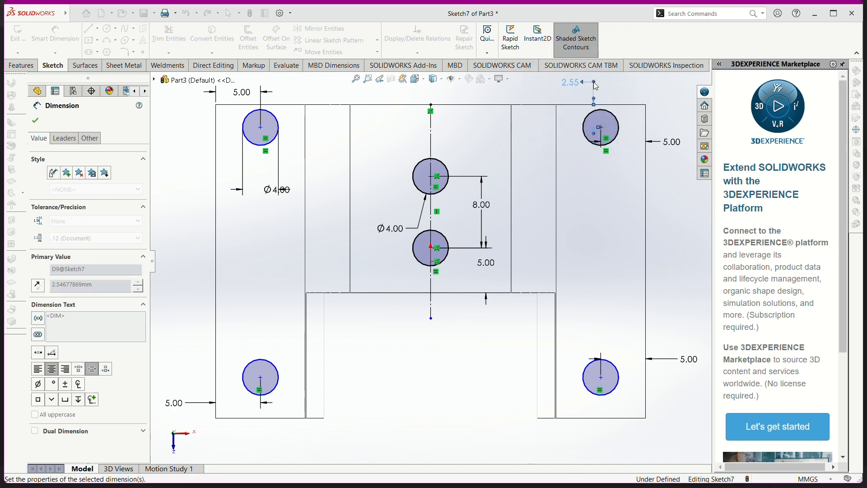
- Dimension the front right circle's centre from the right flange's front edge and set the distance to 5 mm
click(601, 377)
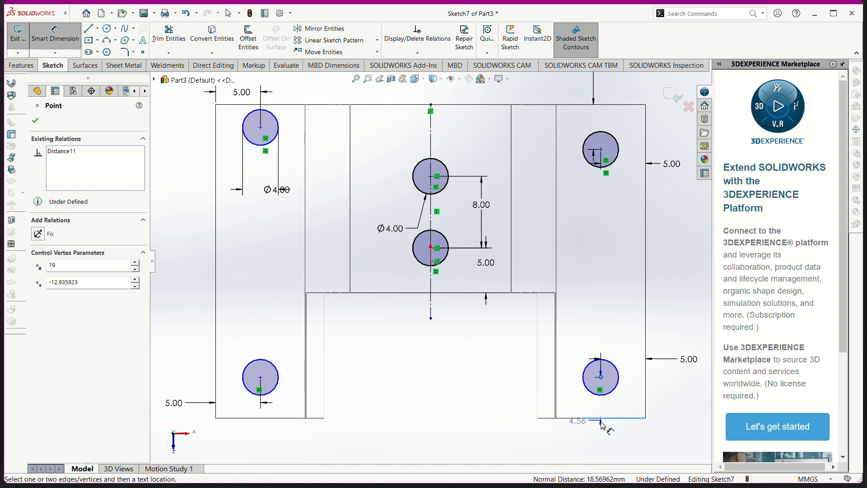
click(603, 427)
text(5)
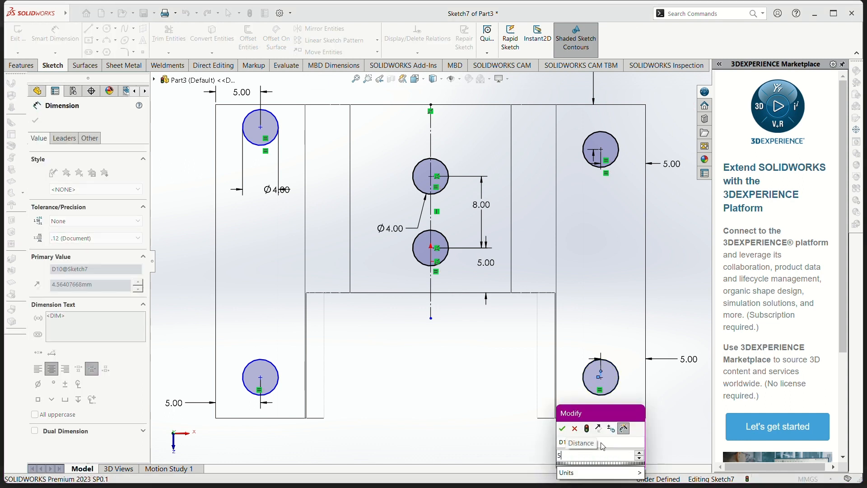
key(Return)
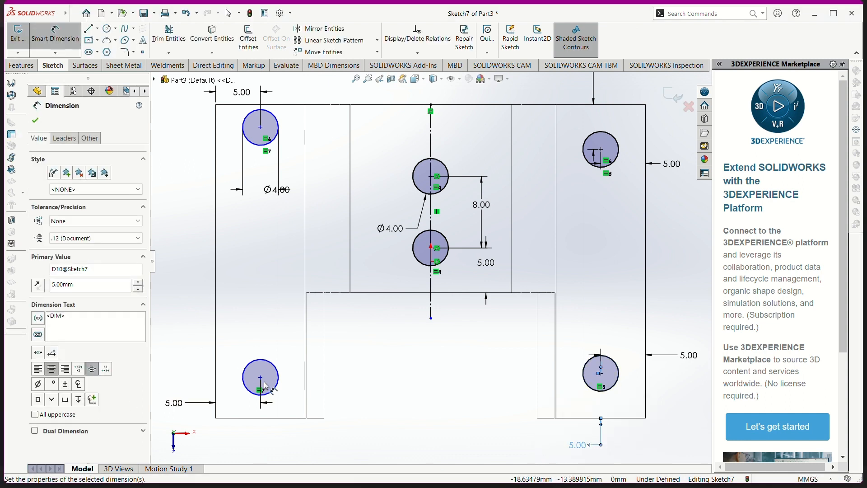
- Dimension the front left circle's centre from the left flange's front edge and set the distance to 5 mm
click(261, 378)
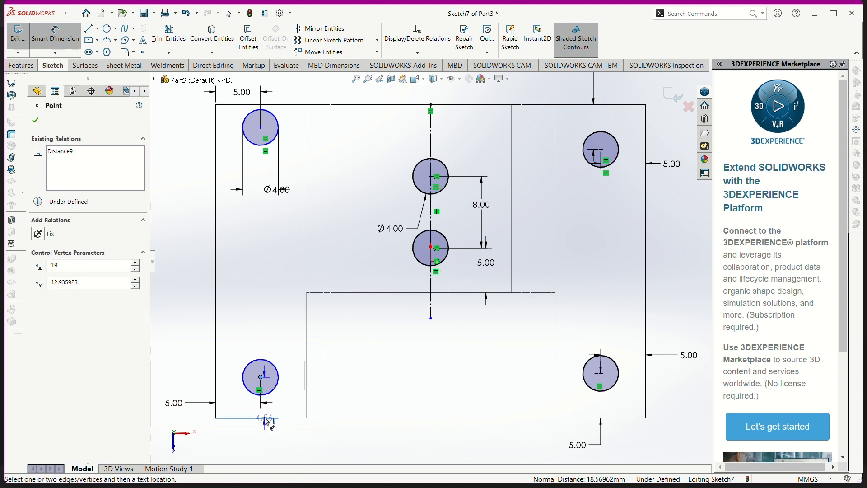
click(289, 437)
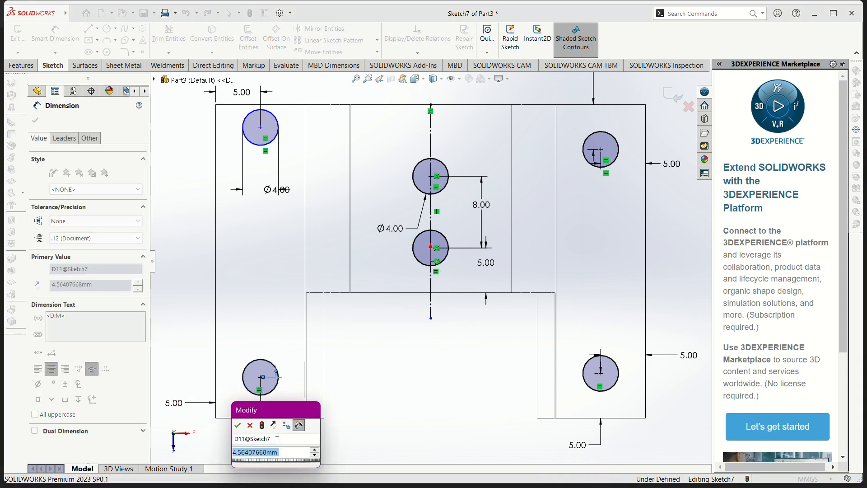
text(5)
key(Return)
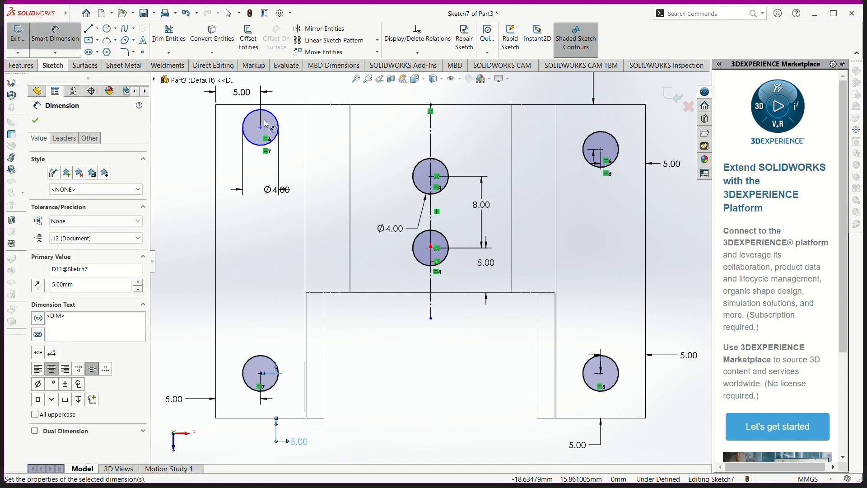
- Dimension the back left circle's centre from the left flange's back edge and set the distance to 5 mm
click(261, 128)
click(271, 104)
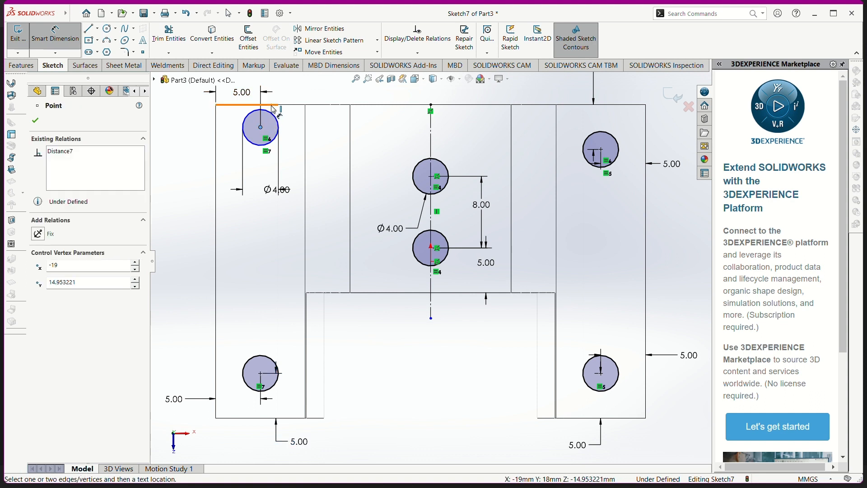
click(292, 86)
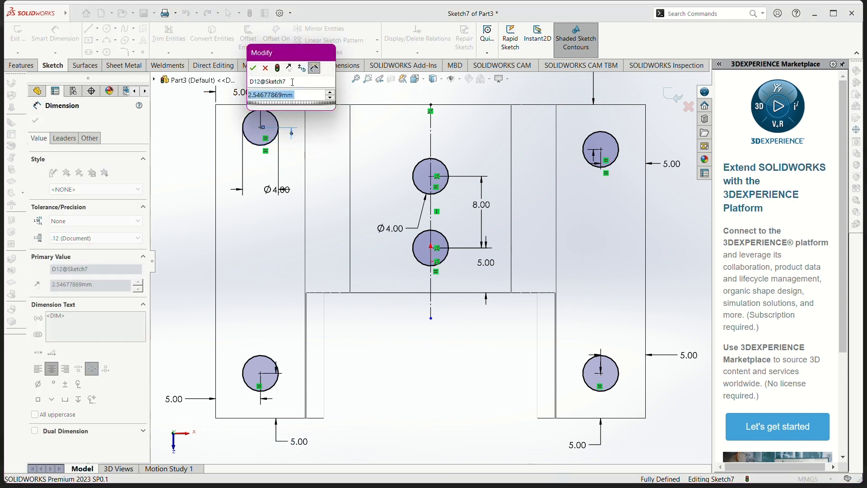
text(5)
key(Return)
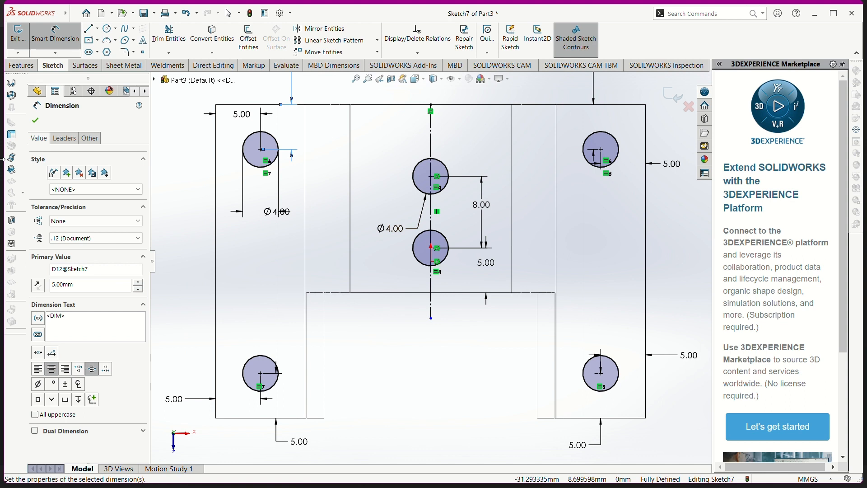
click(35, 120)
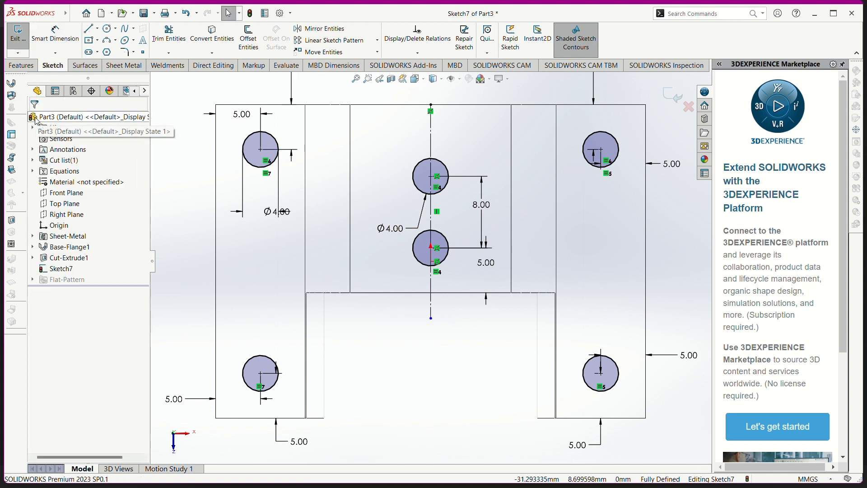
- Cut the six circles through the bracket with a blind extruded cut 50 mm deep
click(21, 65)
click(163, 46)
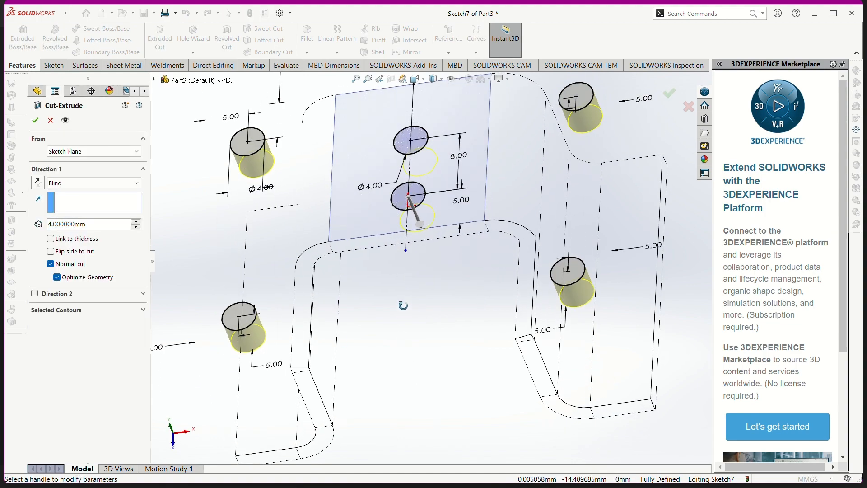
middle_drag(404, 305, 411, 266)
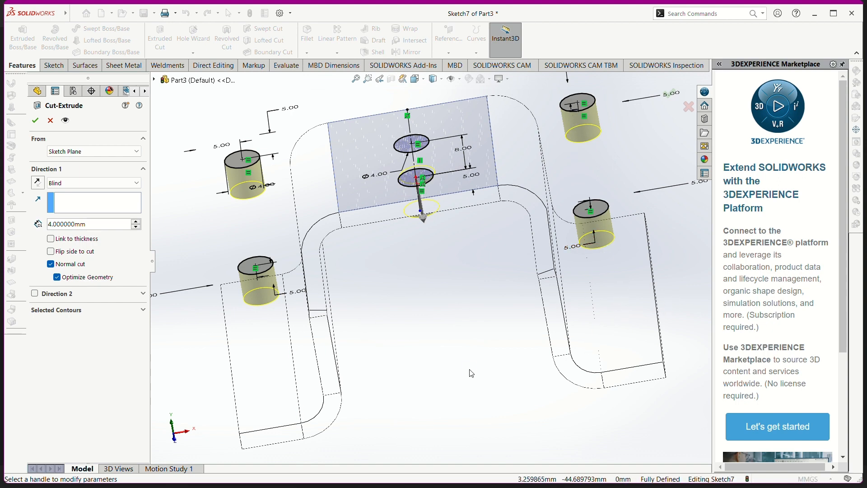
middle_drag(470, 369, 465, 342)
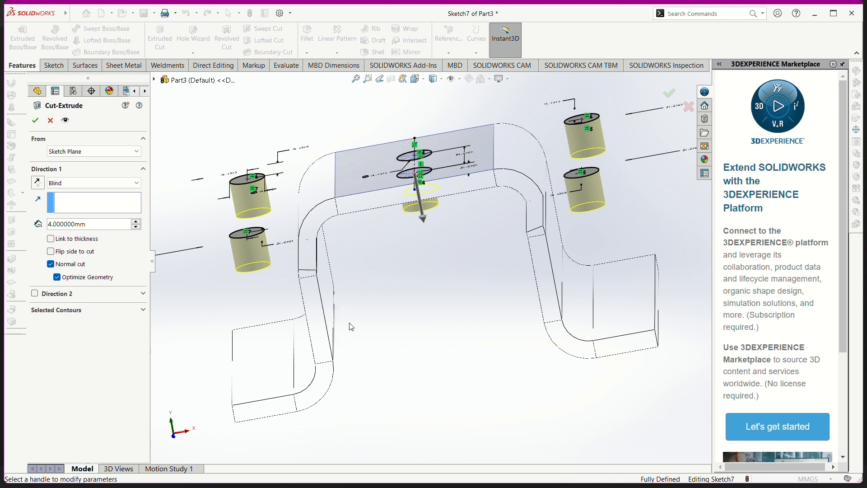
double_click(116, 225)
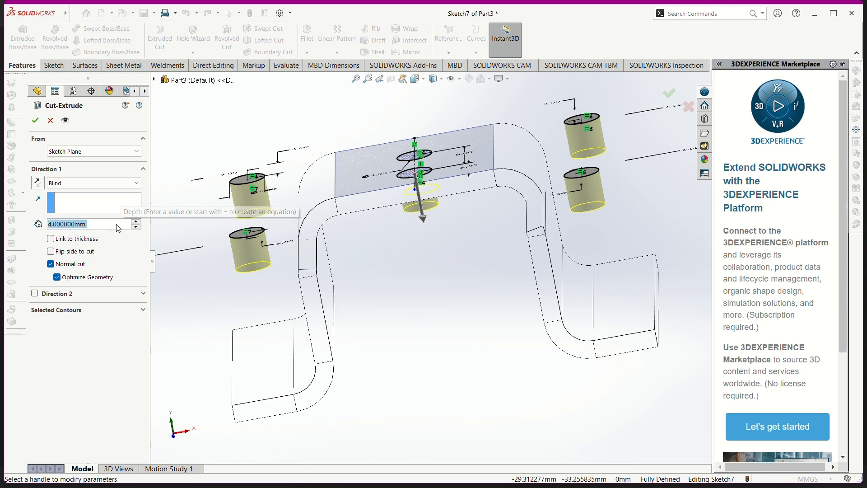
double_click(116, 224)
drag(116, 224, 18, 228)
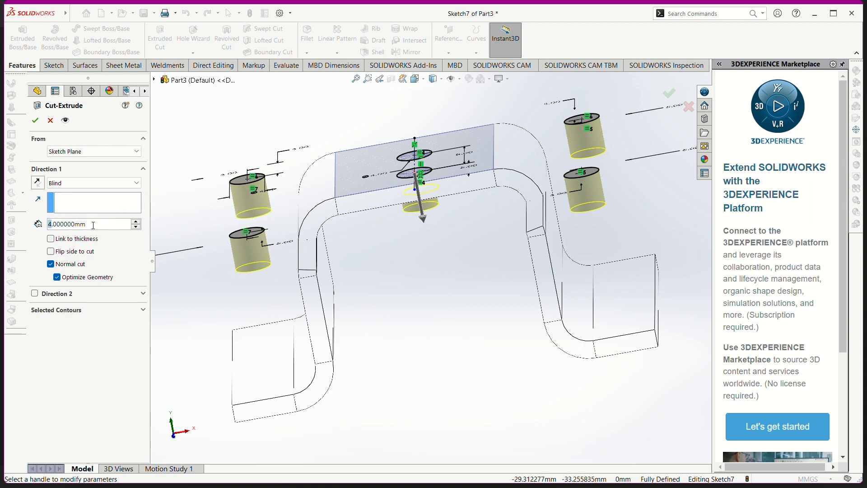
drag(93, 225, 47, 228)
text(50)
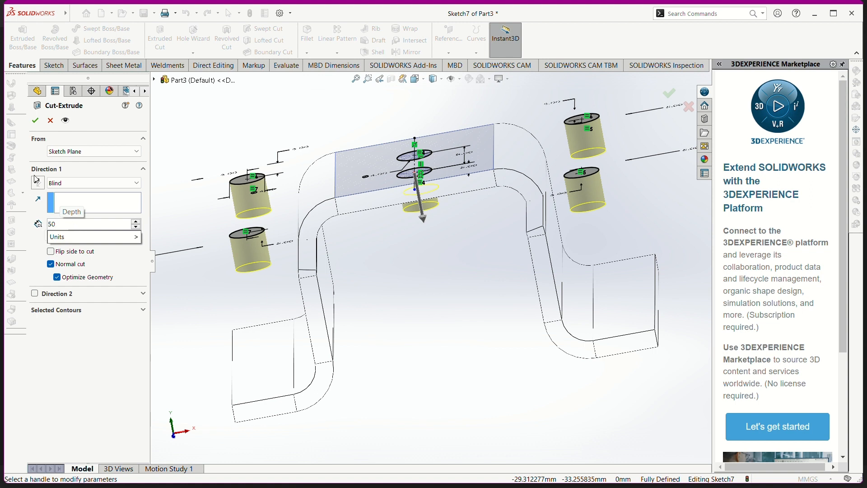
key(Return)
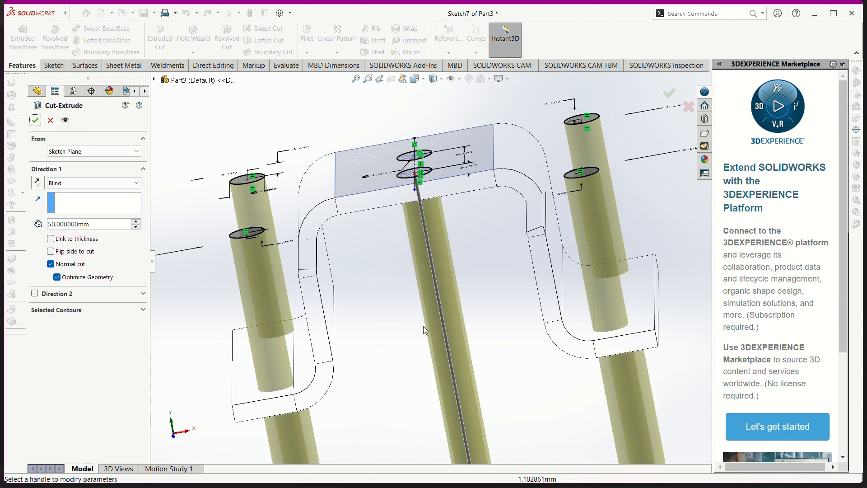
click(36, 122)
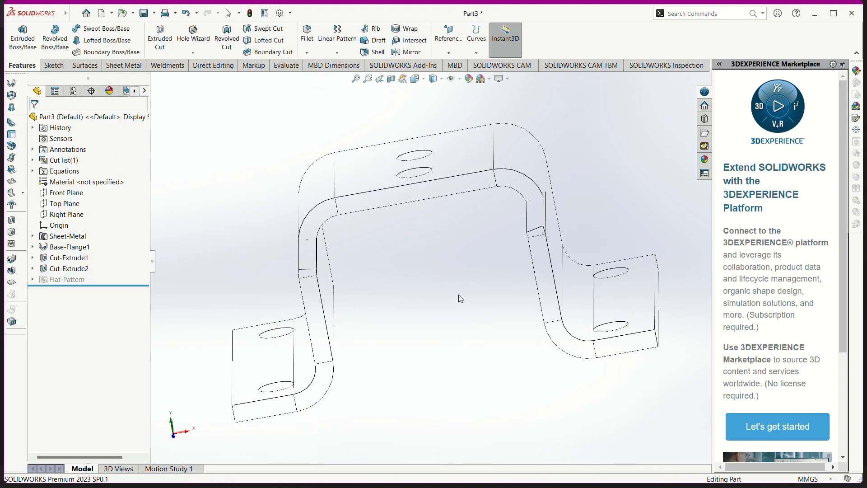
- Fillet the upper edges of the four flange holes with the 0.20 mm radius given in the reference drawing's detail A
middle_drag(459, 294, 472, 424)
scroll(464, 359, down, 3)
scroll(463, 360, up, 3)
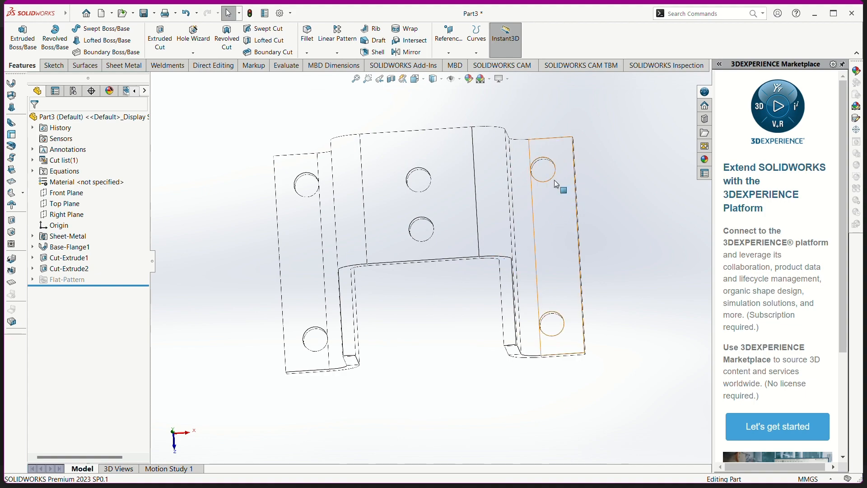
key(alt+Tab)
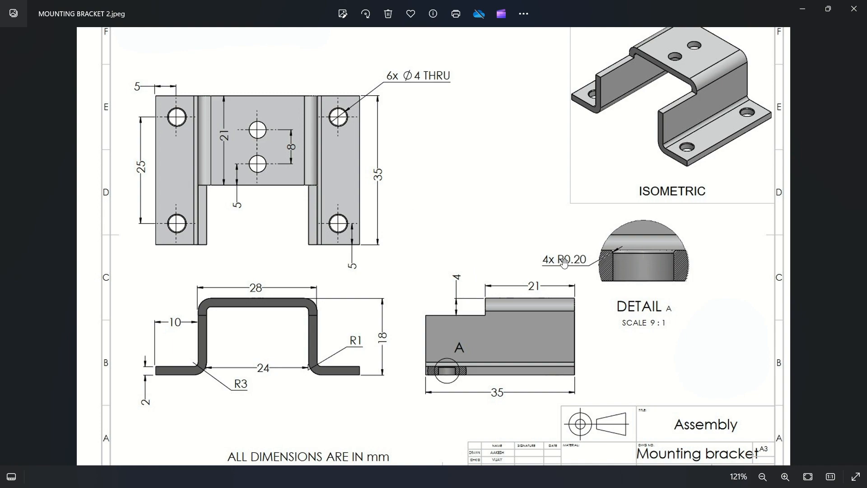
key(alt+Tab)
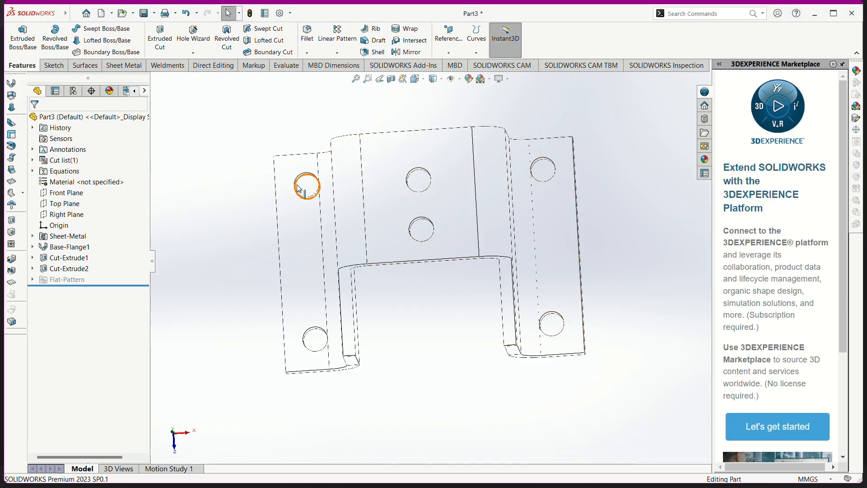
middle_drag(459, 323, 456, 270)
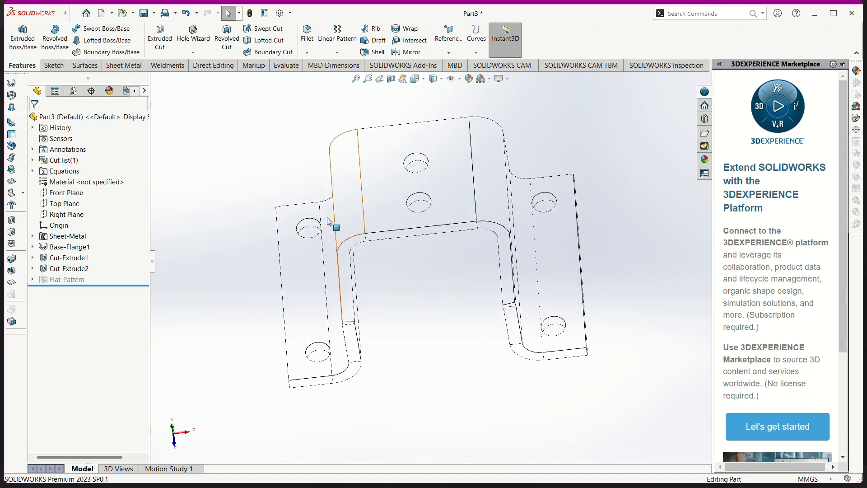
click(307, 223)
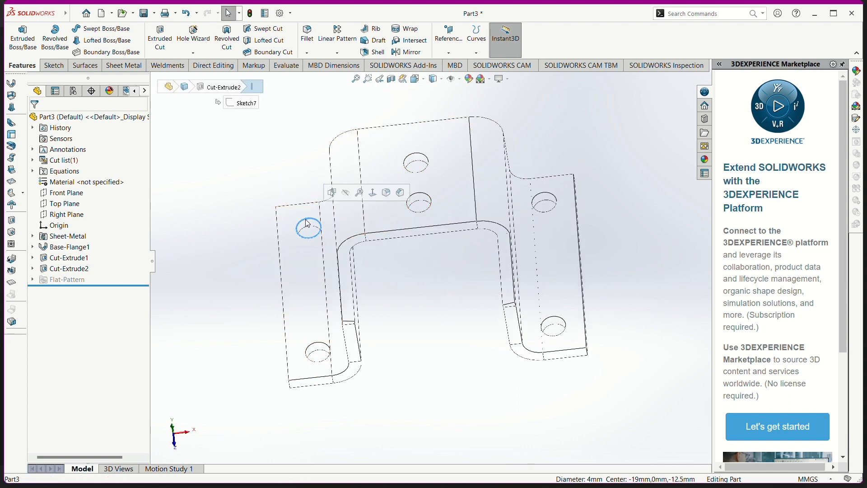
ctrl+click(317, 344)
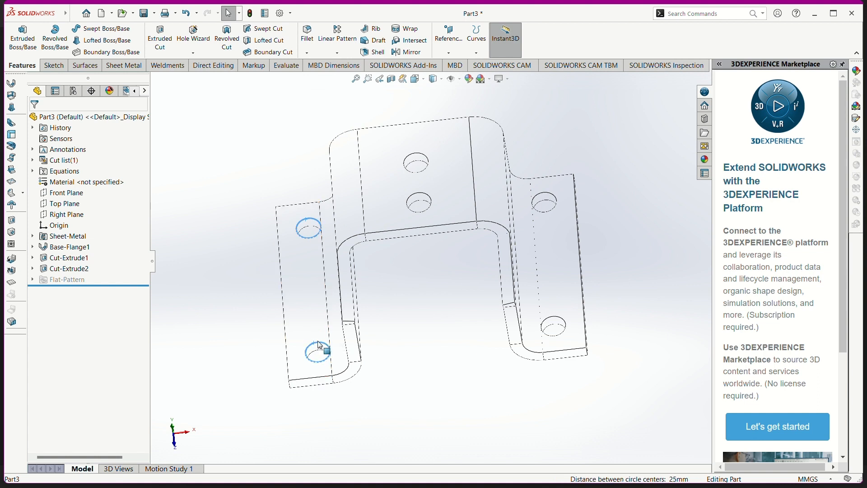
ctrl+click(556, 319)
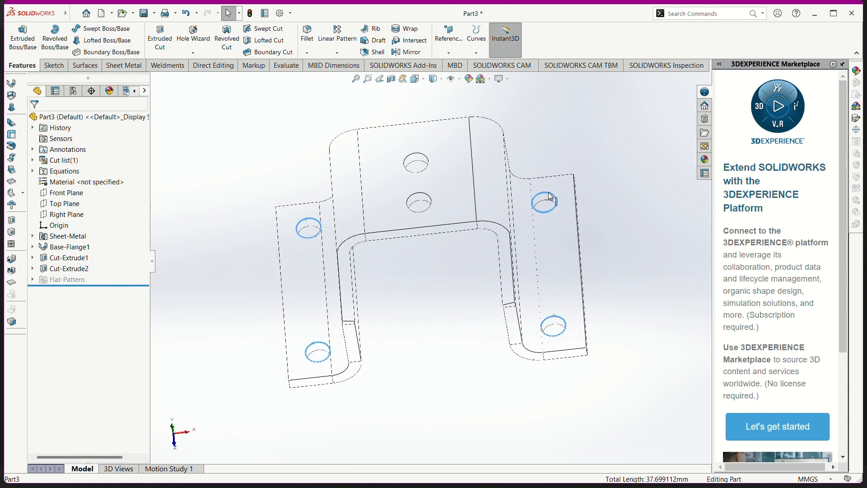
ctrl+click(550, 196)
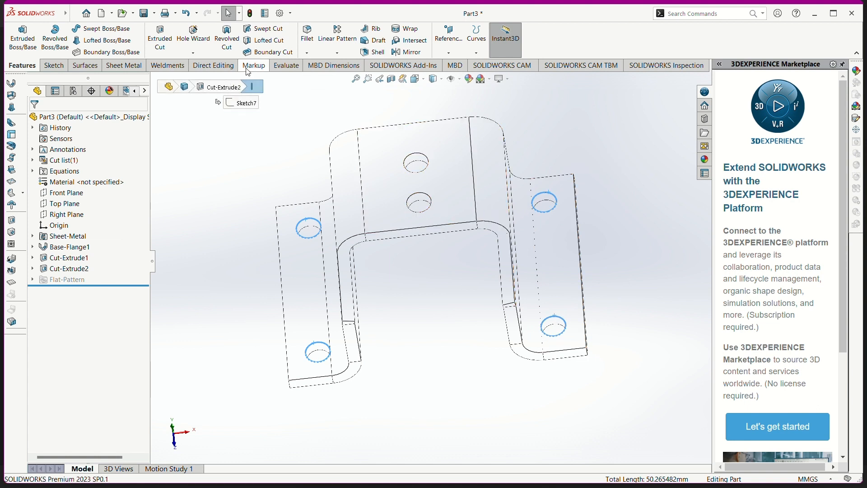
click(309, 55)
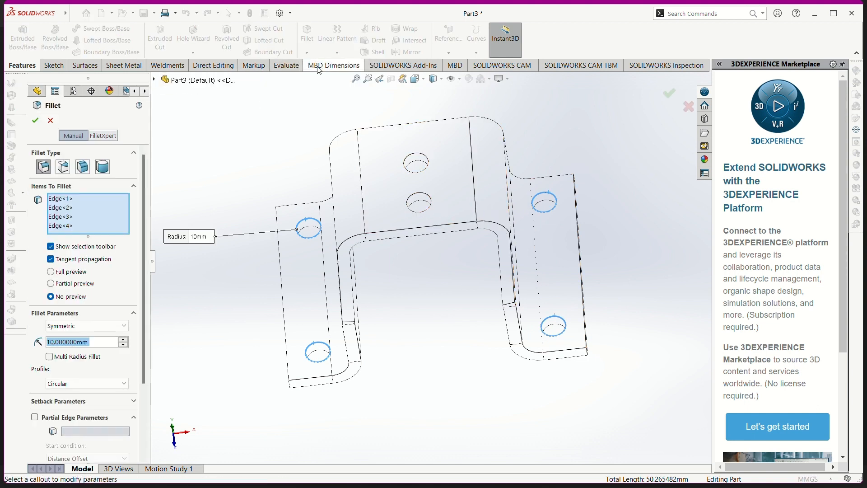
click(208, 239)
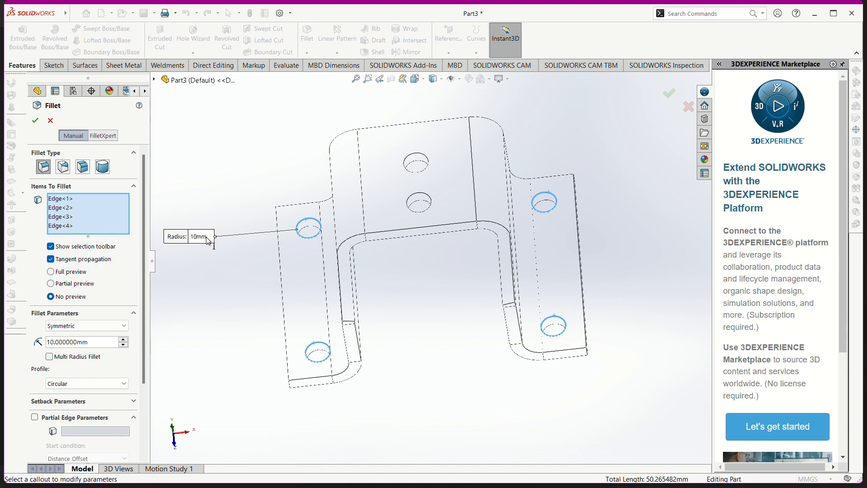
click(208, 238)
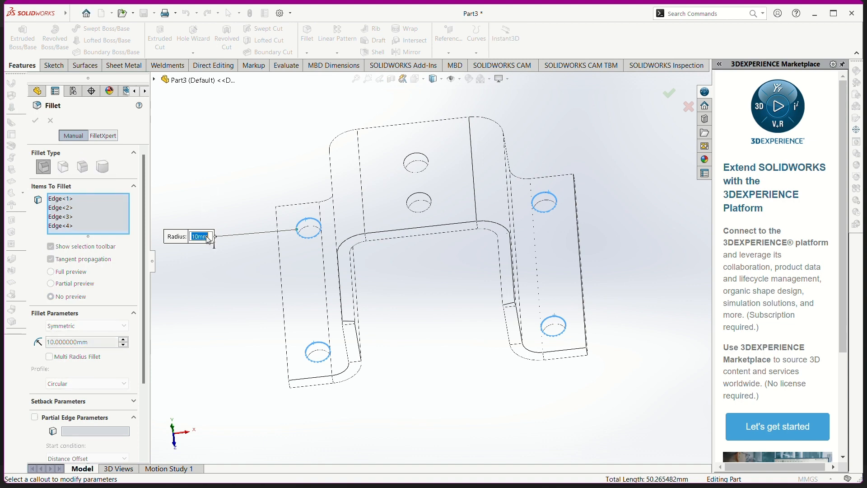
key(alt+Tab)
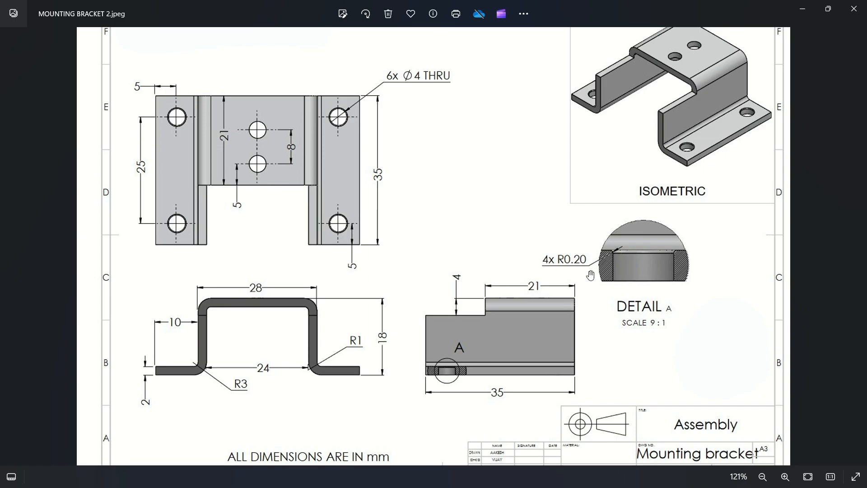
key(alt+Tab)
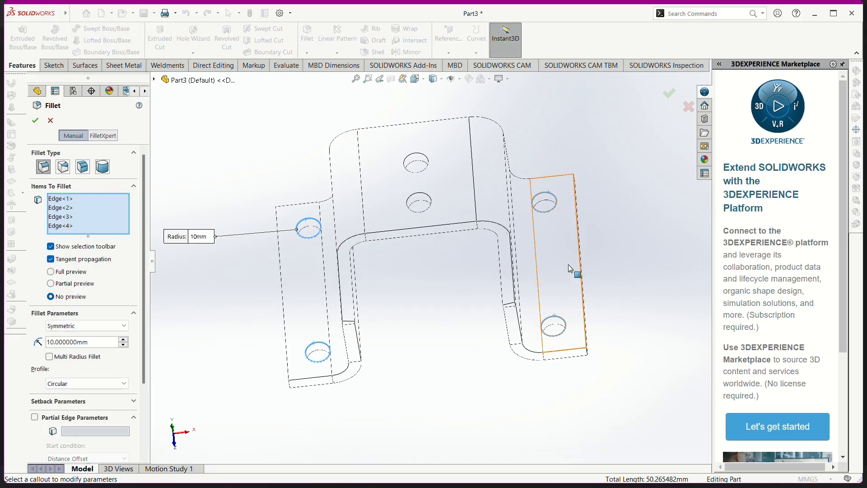
click(204, 240)
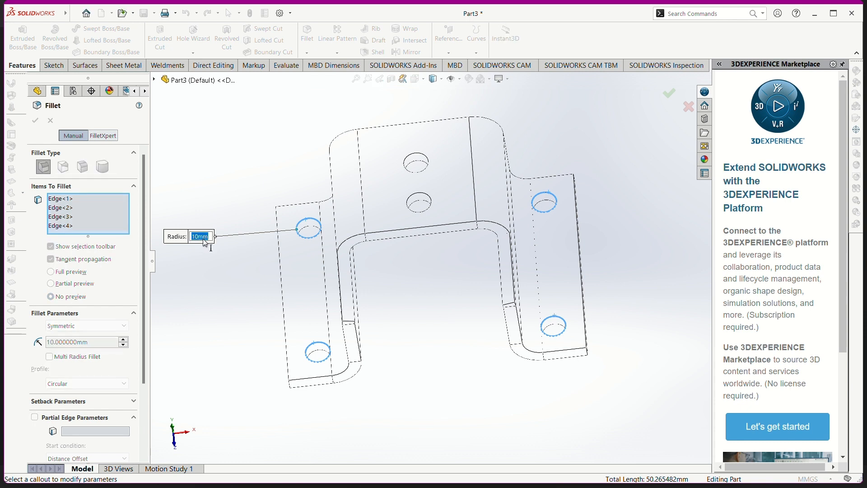
text(0.20)
key(Return)
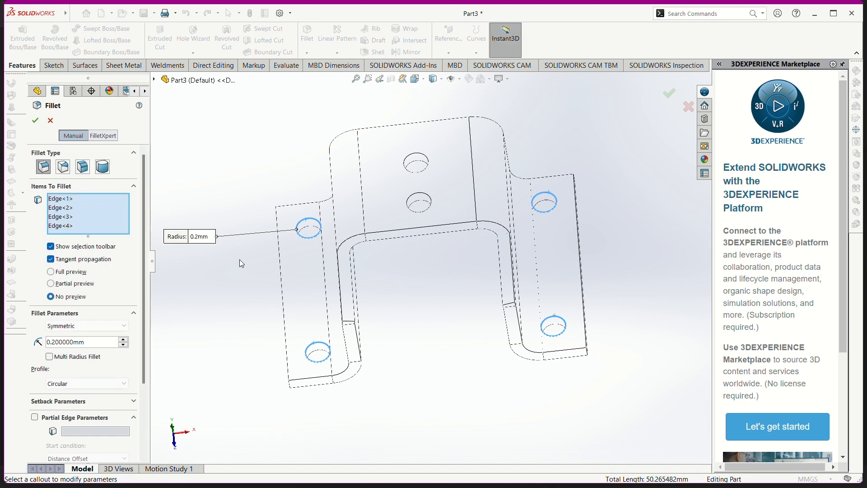
click(38, 122)
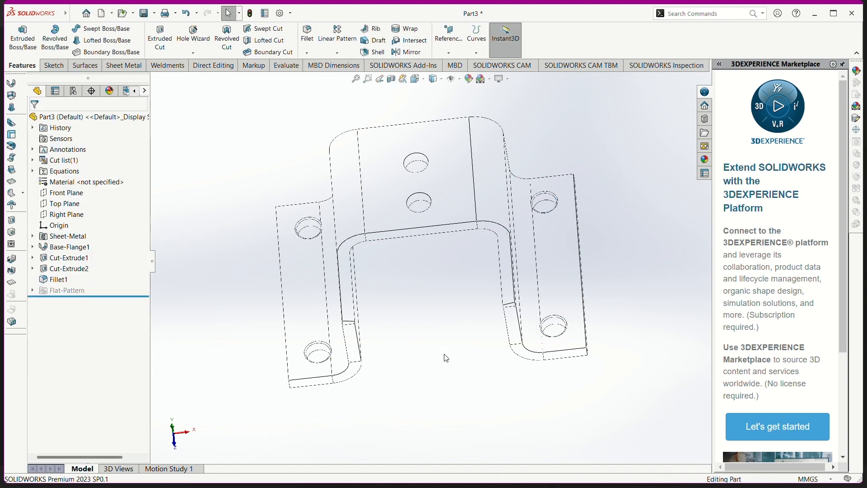
- Inspect the filleted flange holes up close and the whole bracket from several angles
scroll(524, 300, down, 8)
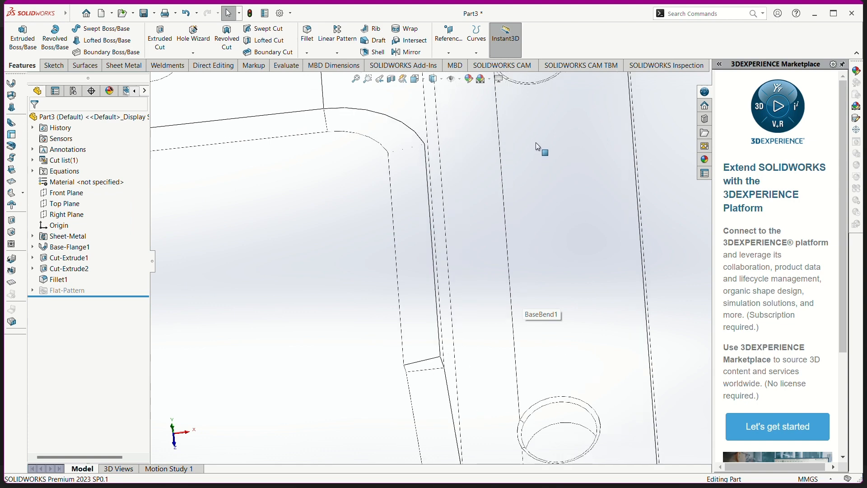
scroll(552, 400, up, 6)
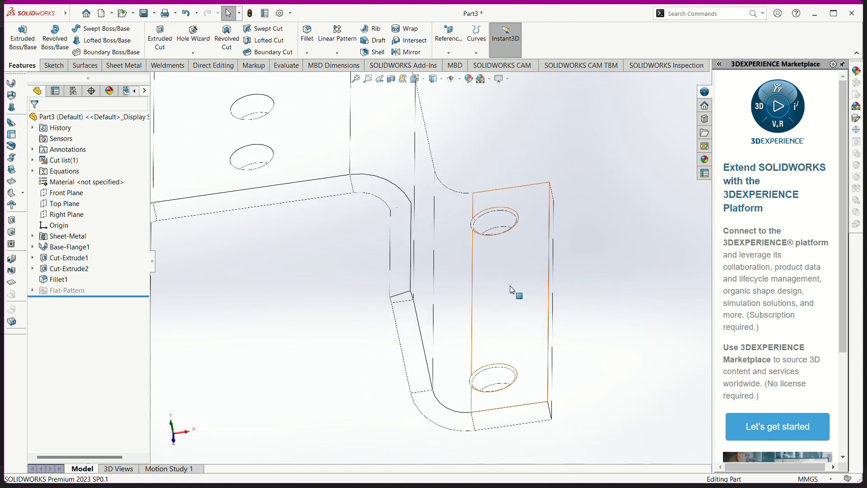
scroll(494, 255, up, 3)
scroll(229, 285, down, 2)
scroll(231, 283, up, 3)
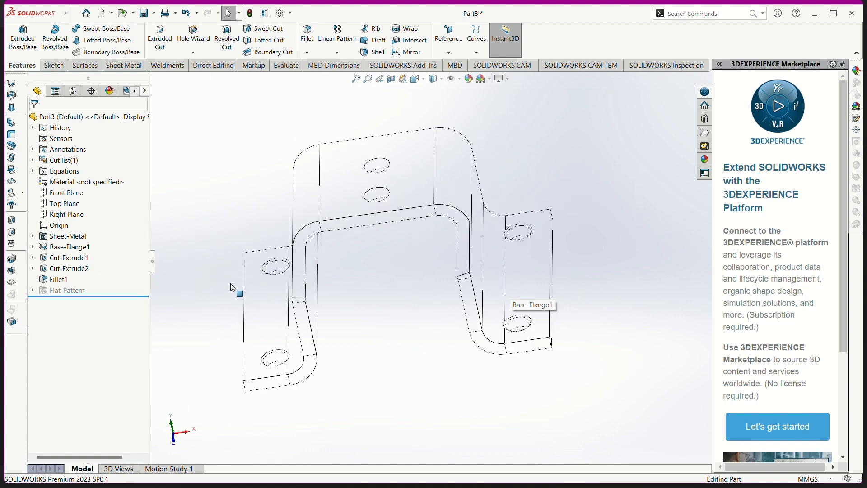
scroll(231, 284, down, 1)
middle_drag(375, 298, 452, 257)
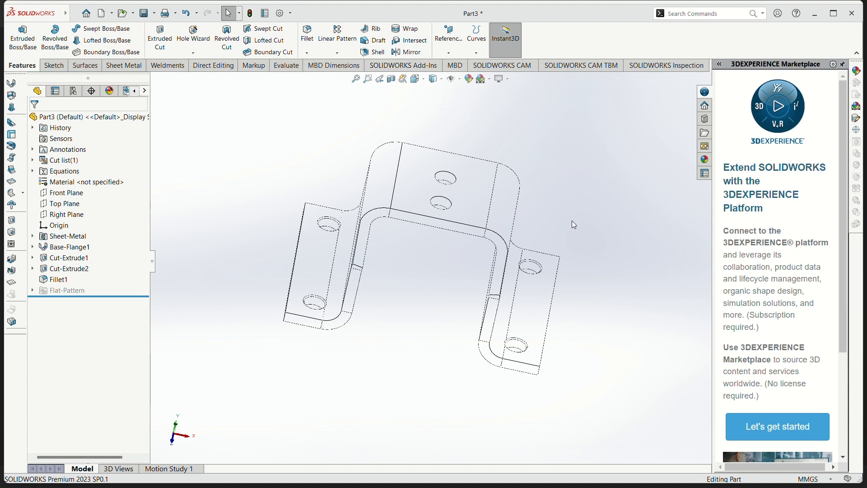
mouse_move(572, 221)
middle_down()
mouse_move(559, 176)
mouse_move(566, 161)
mouse_move(577, 273)
mouse_move(571, 216)
middle_up()
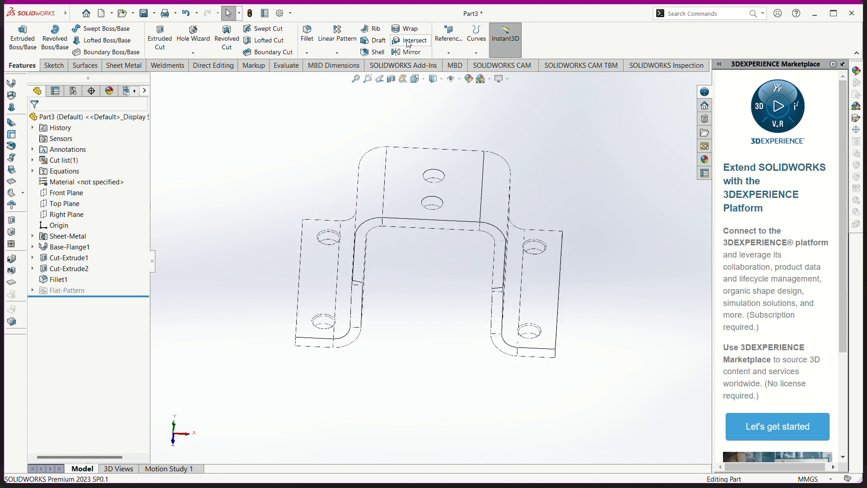